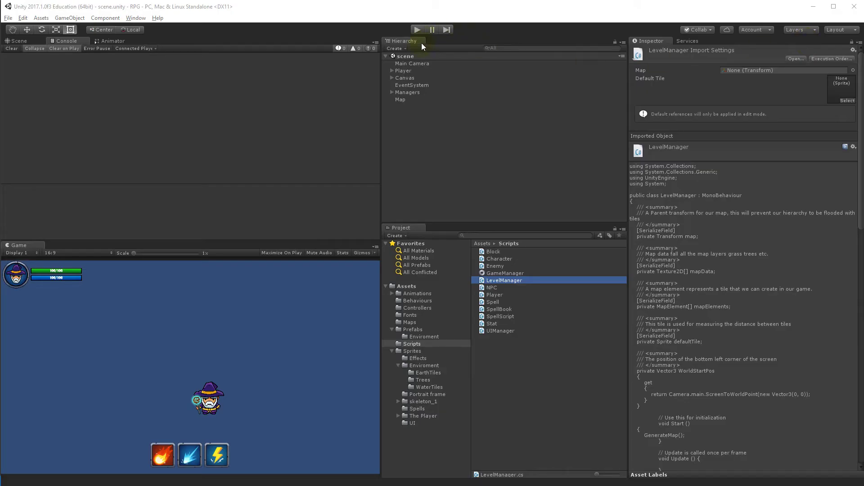
Step: Play-test the RPG scene to preview the all-grass tile map, then stop play mode
click(418, 28)
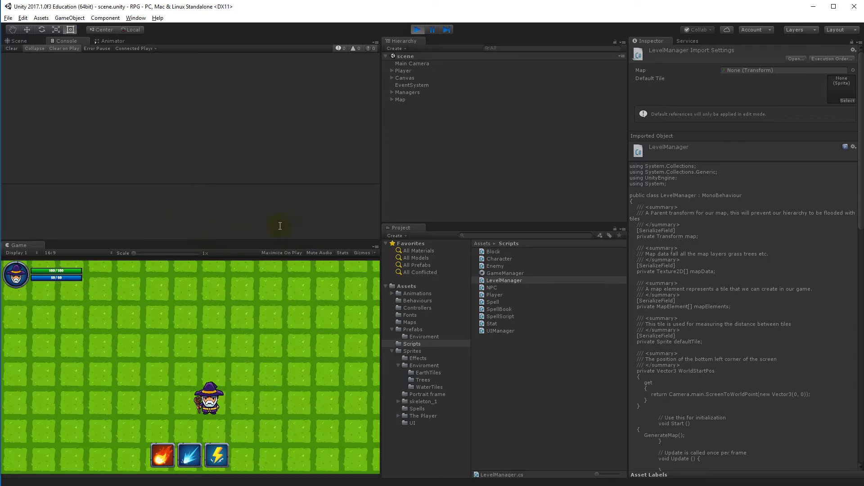
click(418, 29)
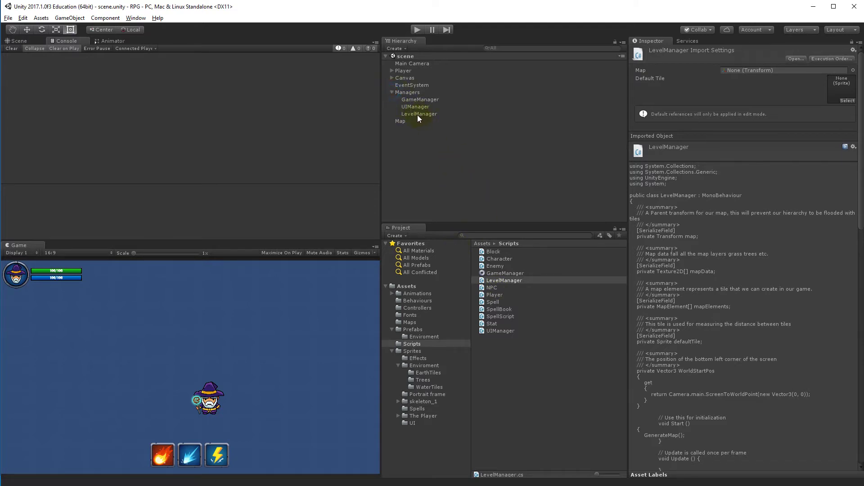
Step: Set LevelManager's Map Elements size to 2 and give the new element the Tile Tag 'Sand'
click(417, 115)
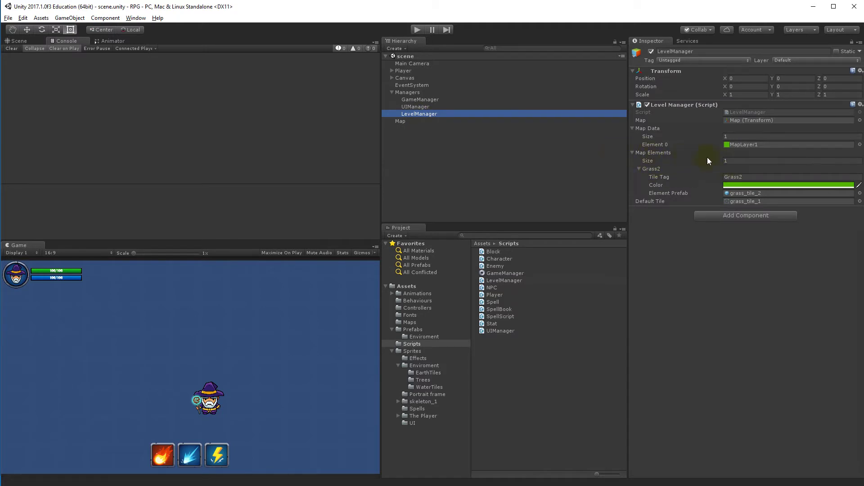
click(732, 160)
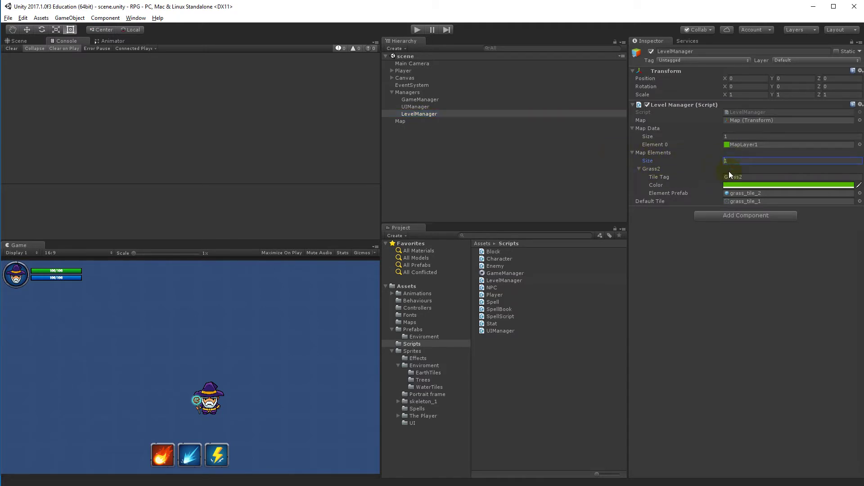
key(Return)
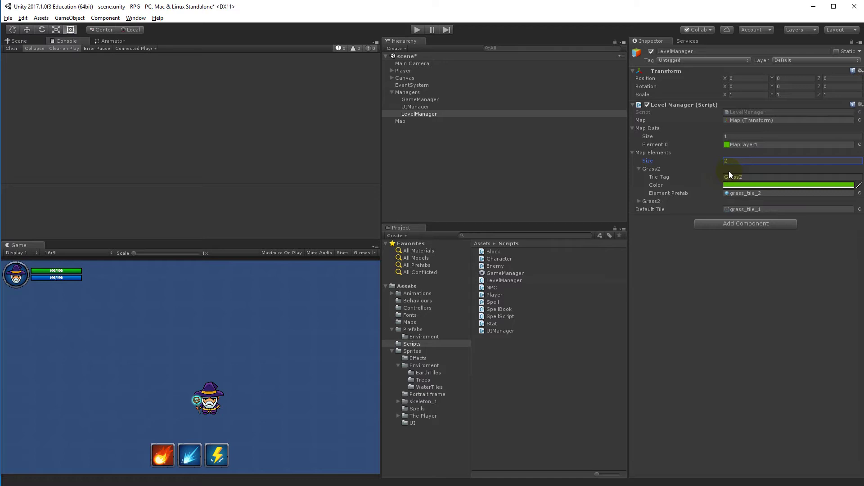
click(639, 201)
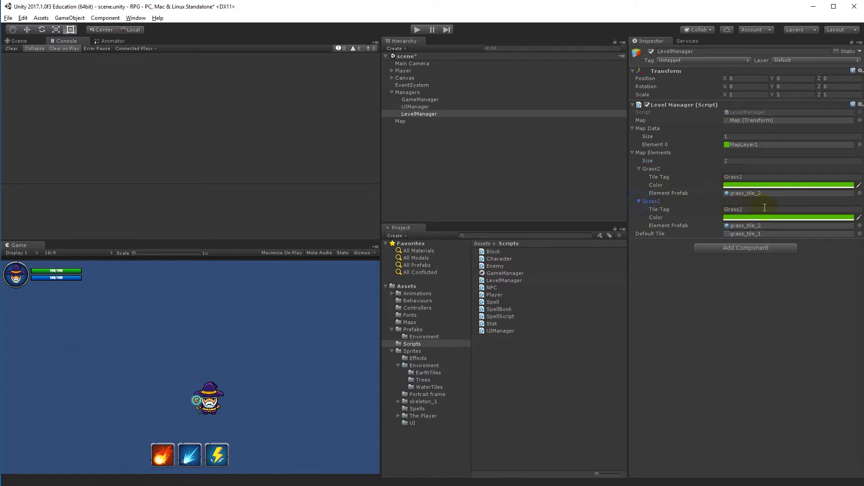
click(737, 210)
key(Delete)
key(Delete)
key(Delete)
key(Delete)
key(Delete)
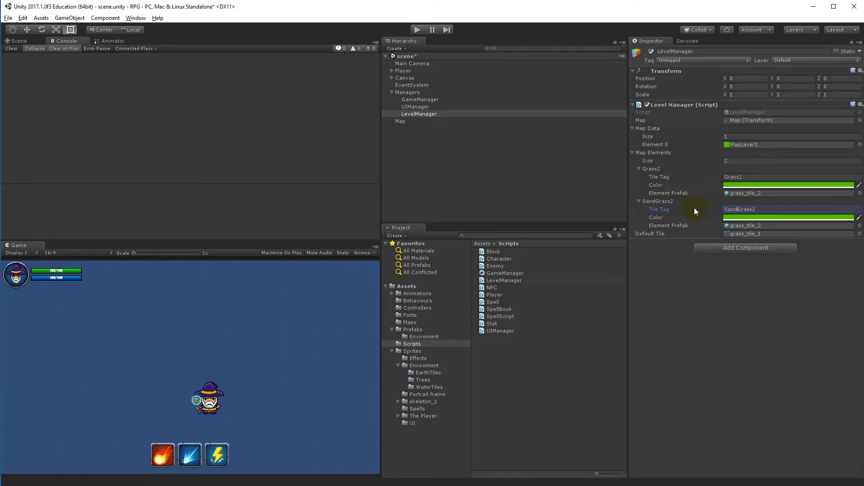
text(Sand)
click(412, 351)
Step: Create a sand_tile prefab in Prefabs/Enviroment from the EarthTiles sand_tile sprite
double_click(502, 259)
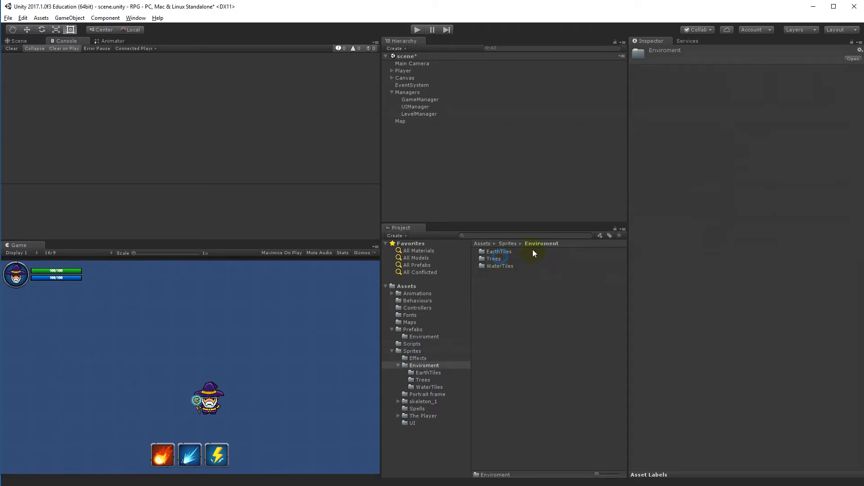
double_click(495, 252)
drag(498, 280, 480, 177)
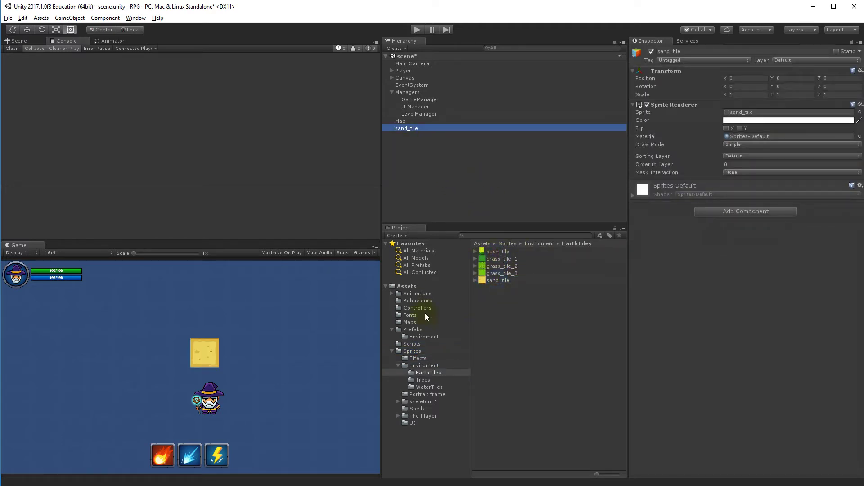
click(415, 336)
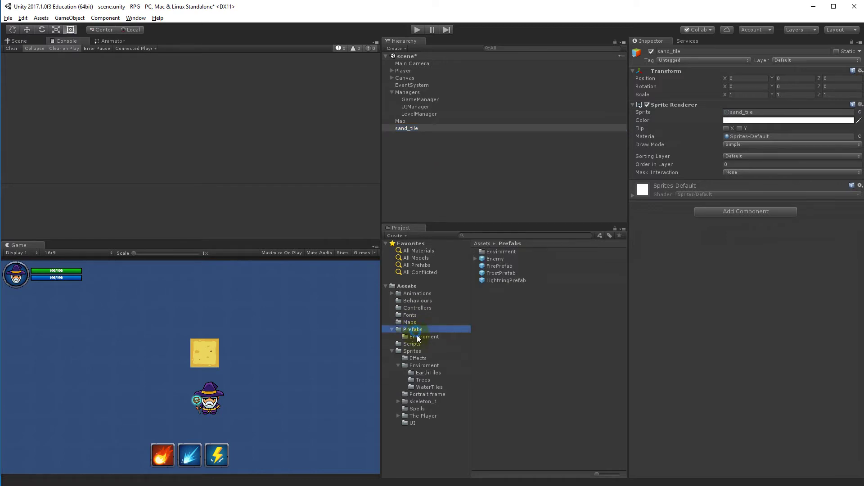
drag(400, 129, 504, 292)
Step: Delete the scene copy and assign sand_tile as the Sand element's prefab
click(407, 127)
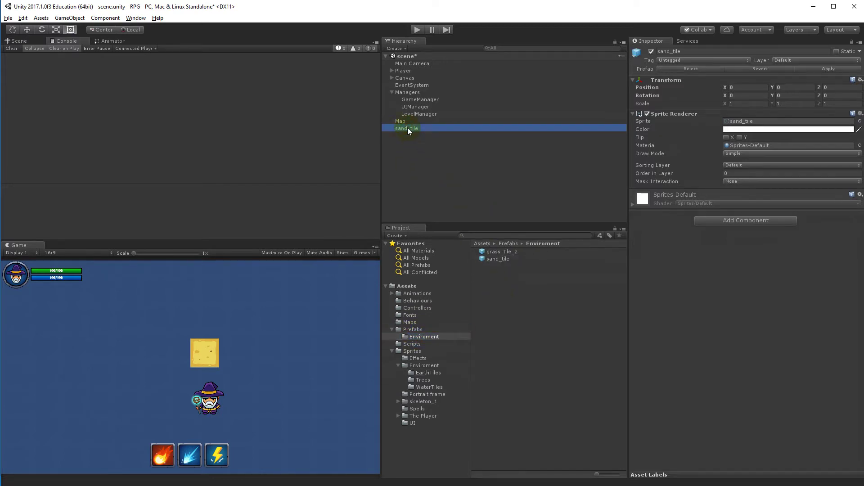
key(Delete)
click(412, 114)
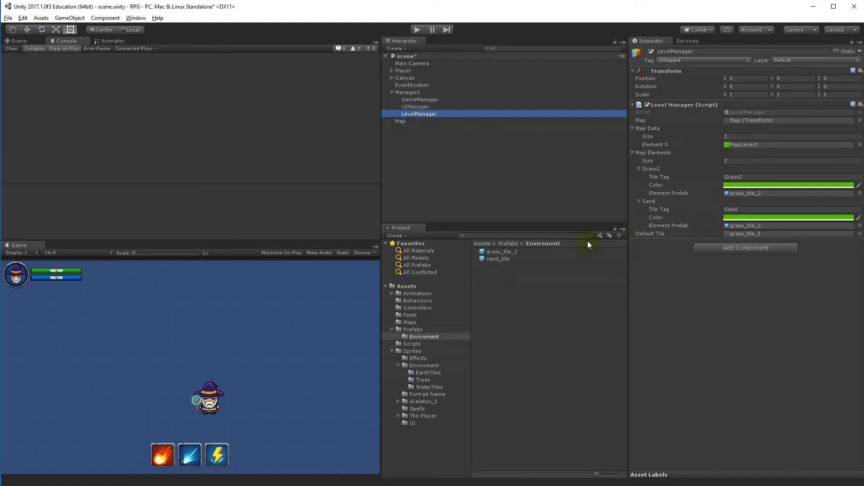
drag(493, 259, 741, 225)
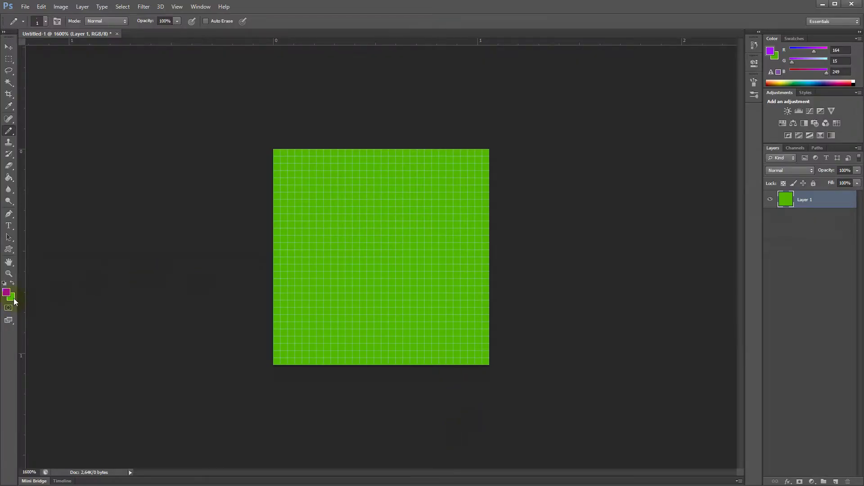
Step: Set the foreground colour to yellow 226,202,0 (e2ca00)
click(7, 293)
drag(234, 261, 234, 278)
drag(224, 246, 224, 193)
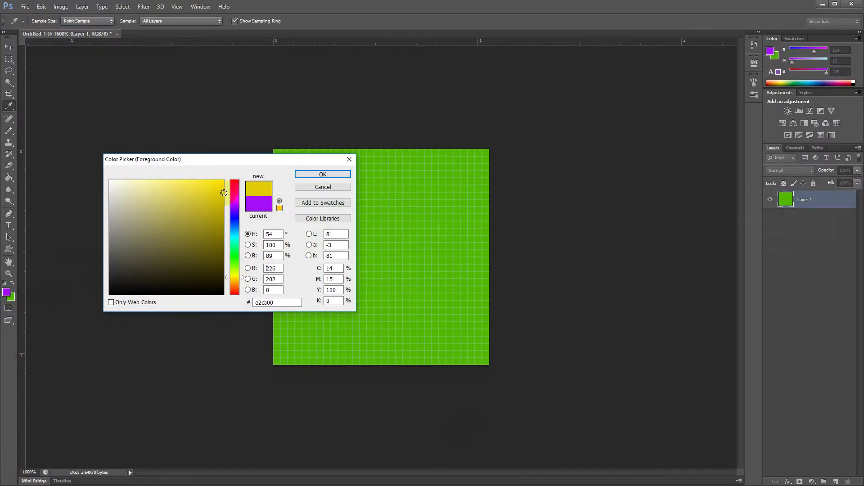
click(315, 171)
Step: Draw stepped yellow pencil paths branching from the bottom-left across the green map
key(b)
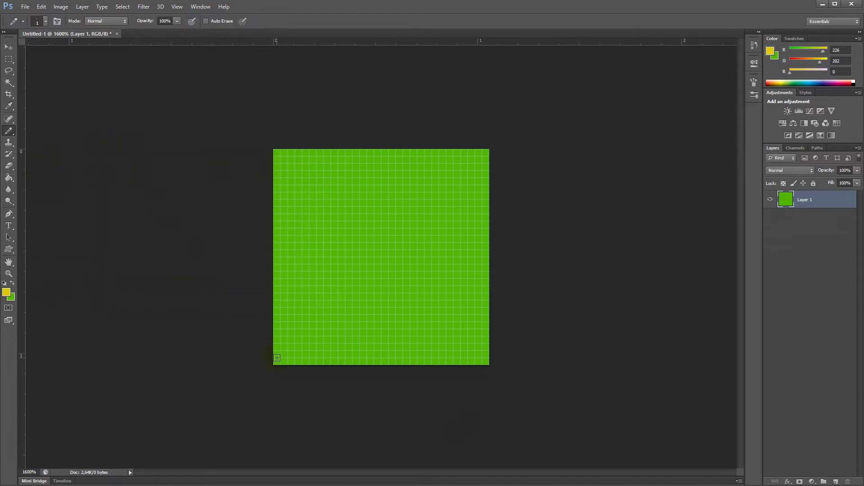
click(277, 361)
mouse_move(275, 347)
mouse_down()
mouse_move(495, 244)
mouse_move(436, 271)
mouse_move(411, 233)
mouse_move(361, 215)
mouse_move(363, 169)
mouse_move(356, 150)
mouse_up()
mouse_move(354, 199)
mouse_down()
mouse_move(324, 227)
mouse_move(274, 235)
mouse_up()
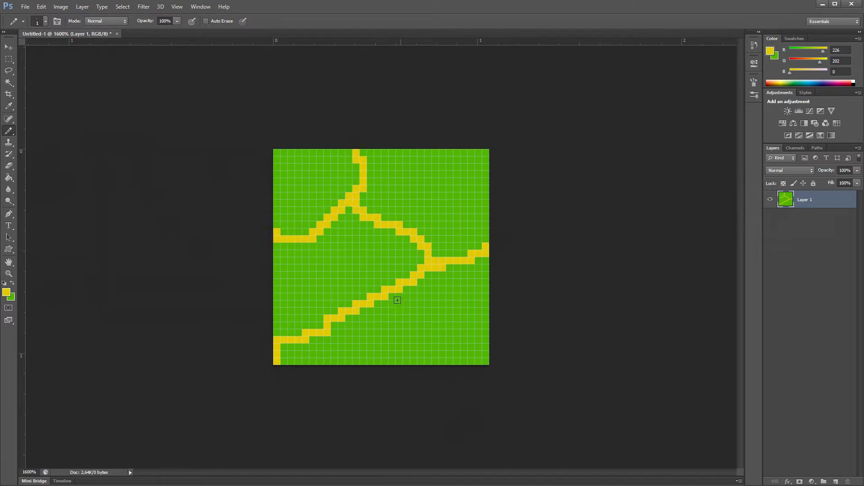
mouse_move(394, 295)
mouse_down()
mouse_move(436, 334)
mouse_move(442, 358)
mouse_move(459, 366)
mouse_up()
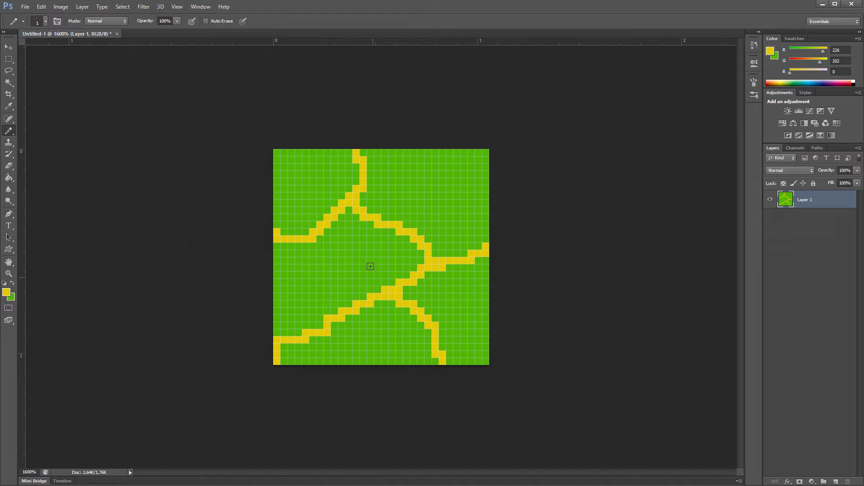
click(25, 6)
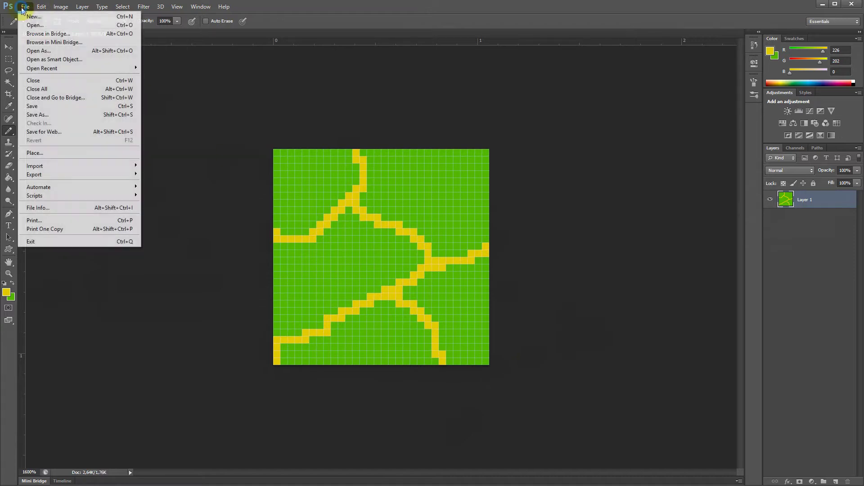
Step: Save the painted map over MapLayer1.png in PNG format
click(58, 111)
click(438, 243)
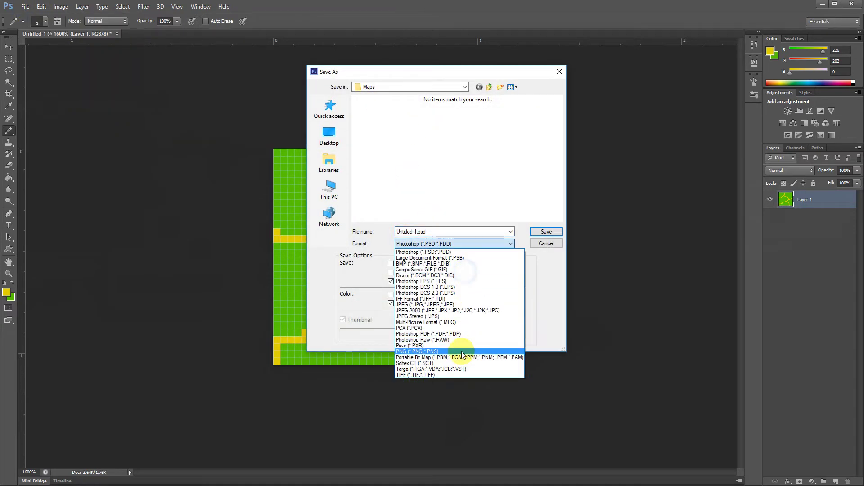
click(462, 354)
click(376, 133)
click(546, 231)
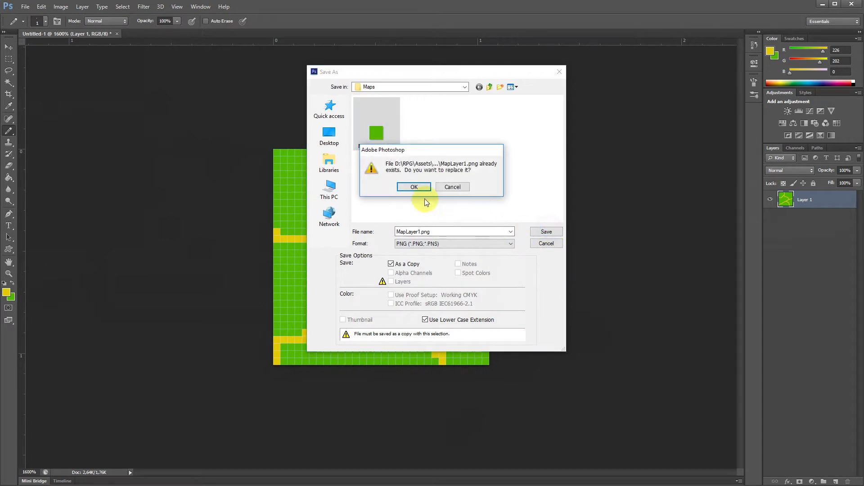
click(415, 187)
click(460, 129)
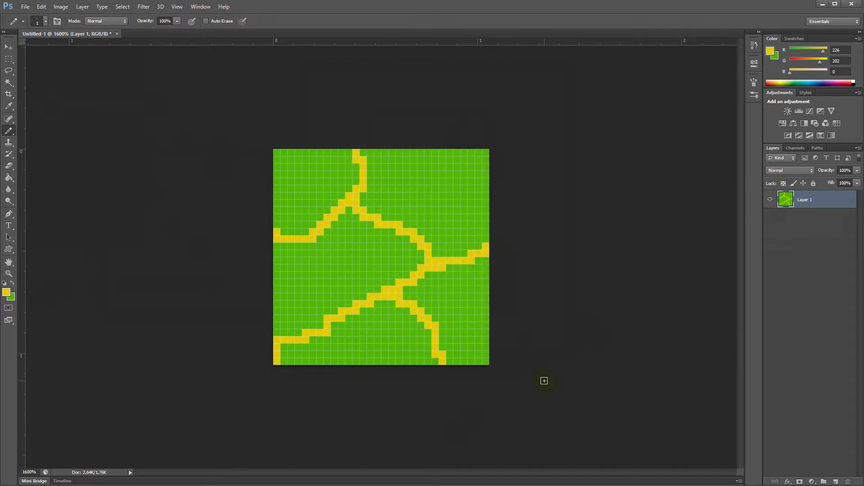
Step: Set the Sand element's colour in Unity to the matching yellow hex E2CA00
click(6, 292)
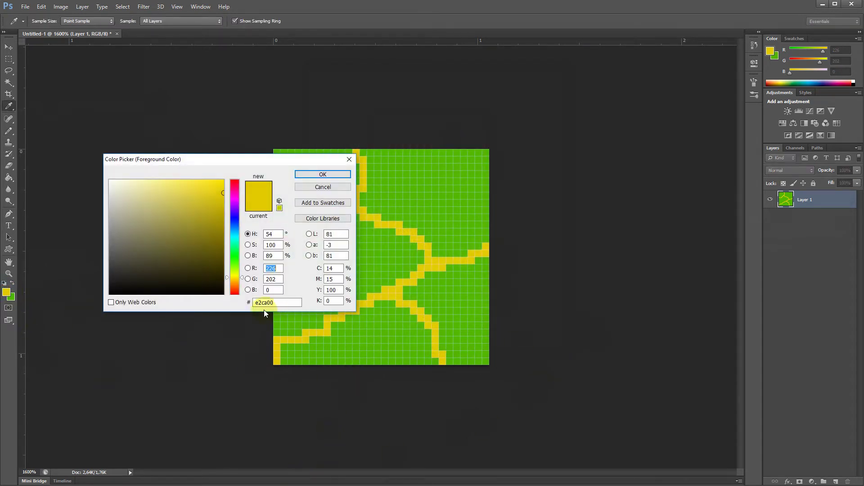
click(265, 303)
click(323, 175)
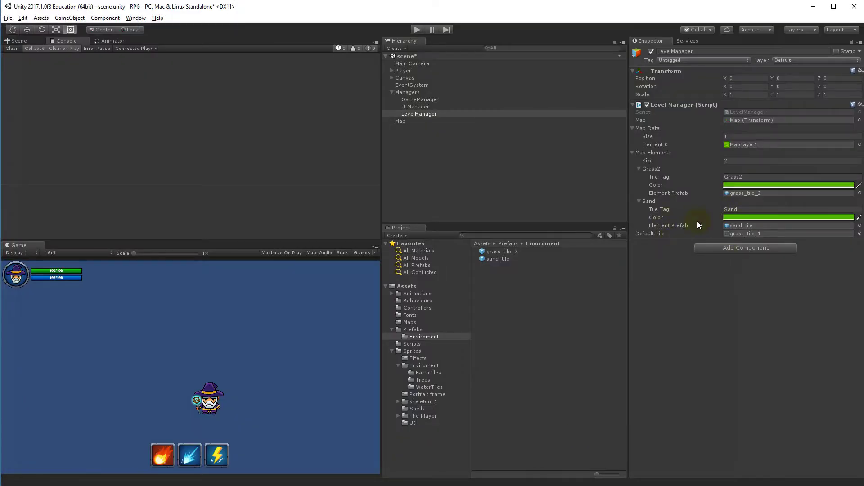
click(742, 218)
click(414, 284)
text(E2CA00)
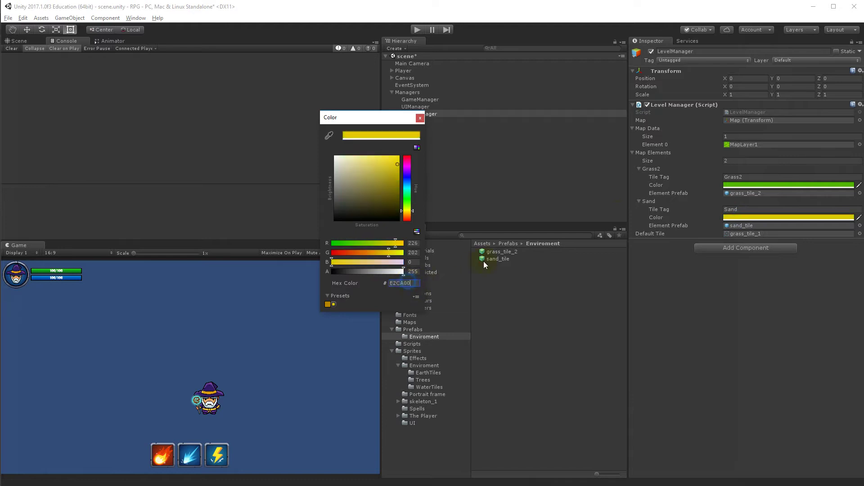
click(421, 118)
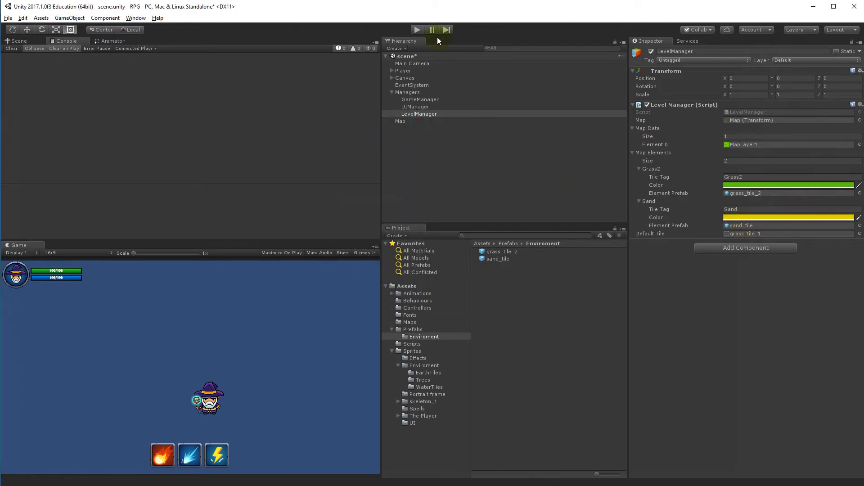
Step: Run the game, inspect the new sand-path map in the scene view, then stop
click(417, 31)
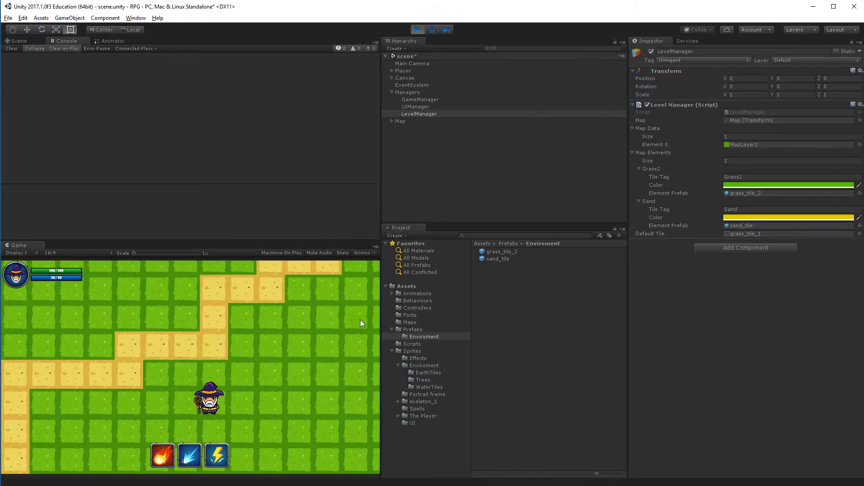
click(19, 41)
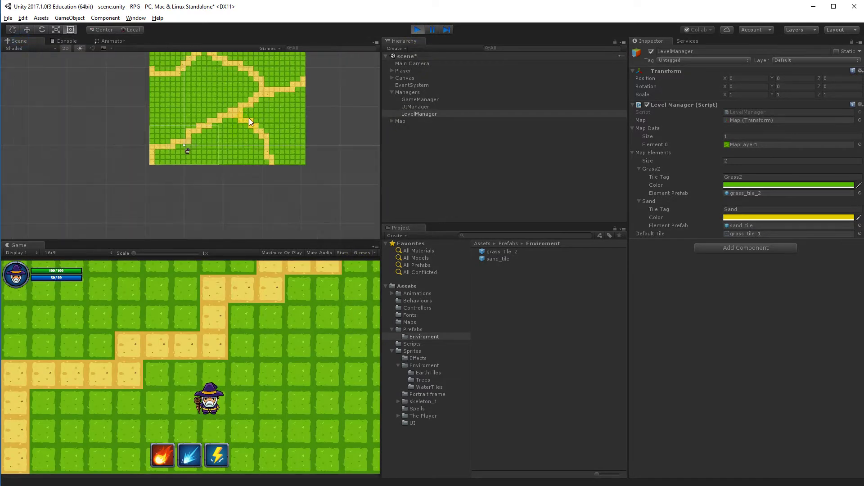
middle_drag(276, 93, 279, 132)
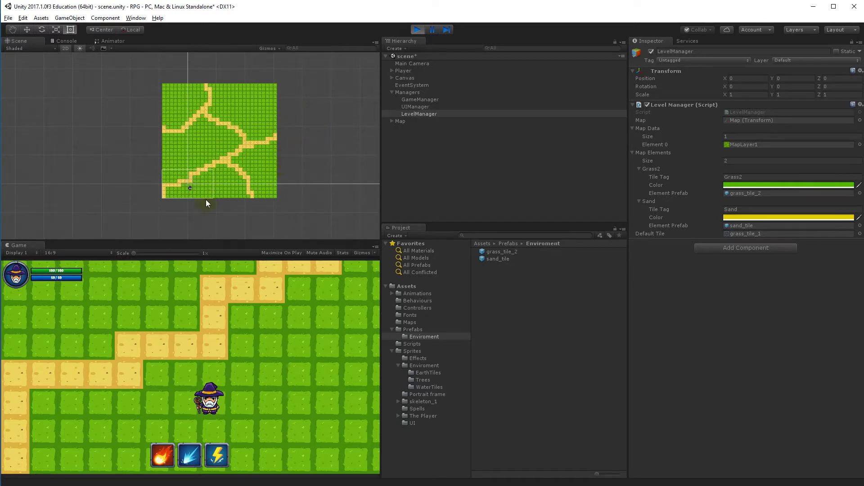
scroll(279, 173, up, 5)
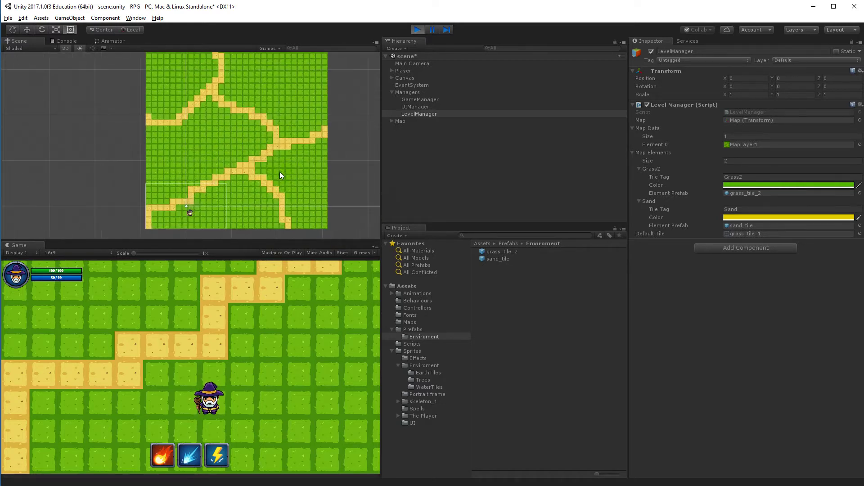
scroll(285, 193, up, 8)
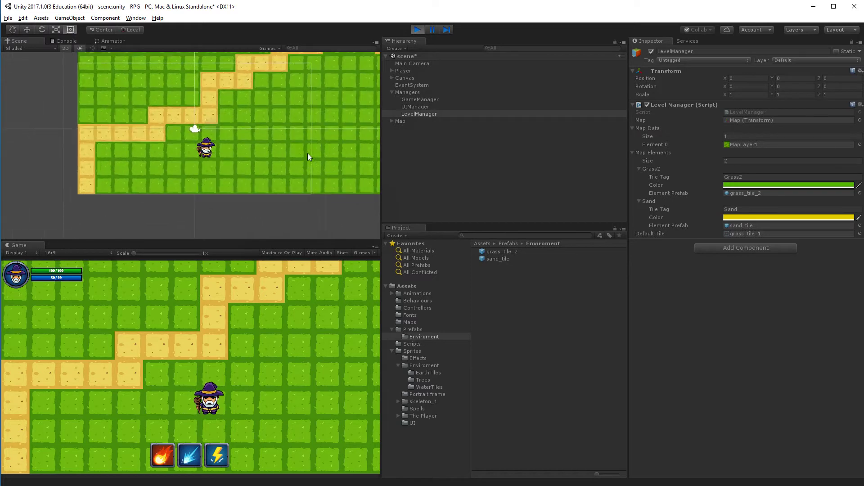
scroll(291, 145, up, 5)
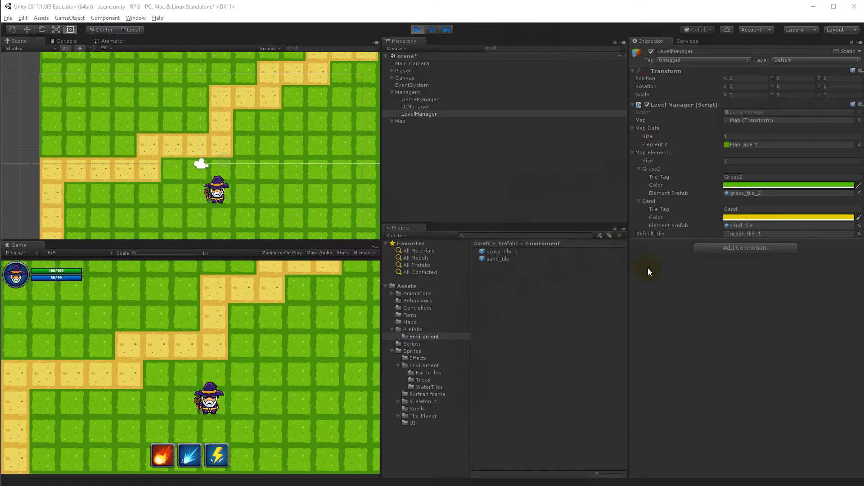
click(418, 30)
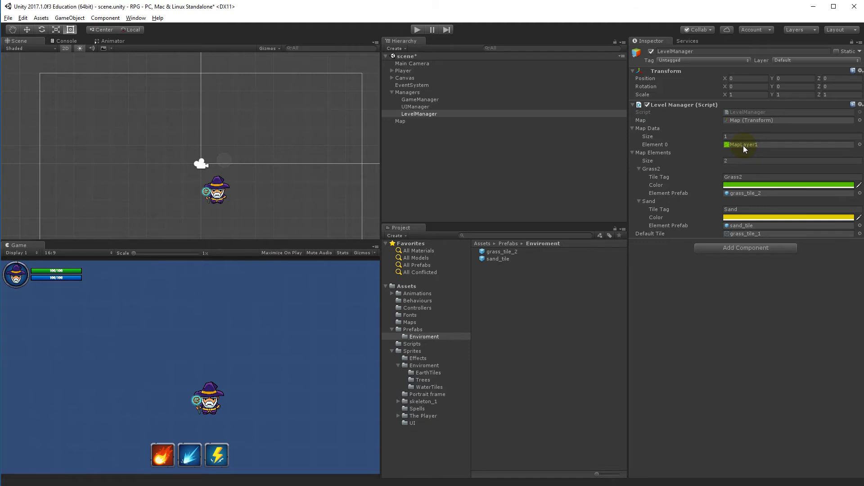
Step: Set LevelManager's Map Data size to 2
click(723, 136)
text(2)
key(Return)
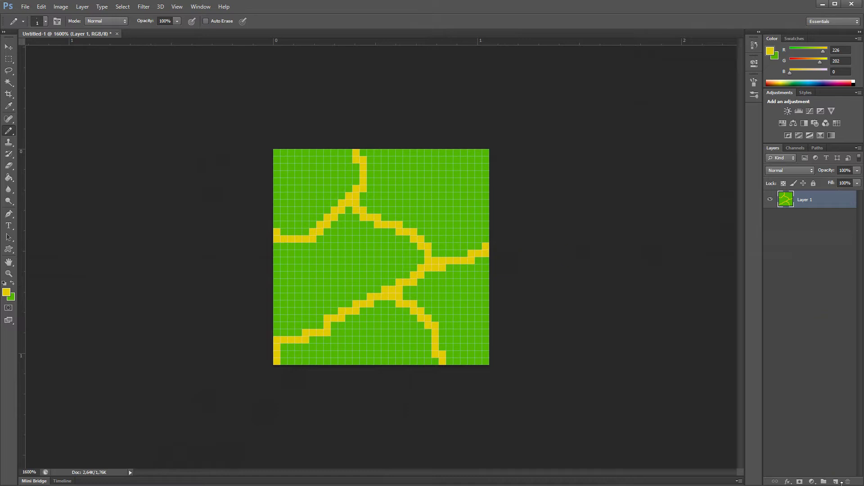
Step: Add a new Layer 2 above the sand-path Layer 1 and select it for painting
click(836, 482)
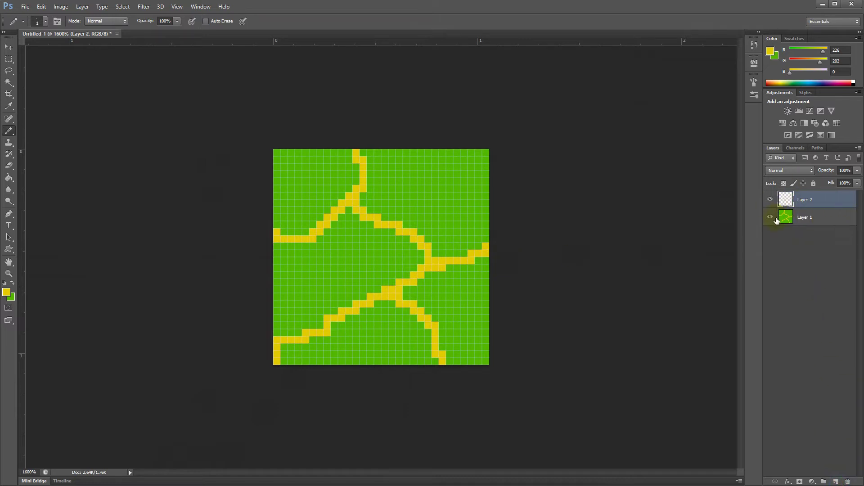
click(771, 218)
click(772, 218)
double_click(825, 217)
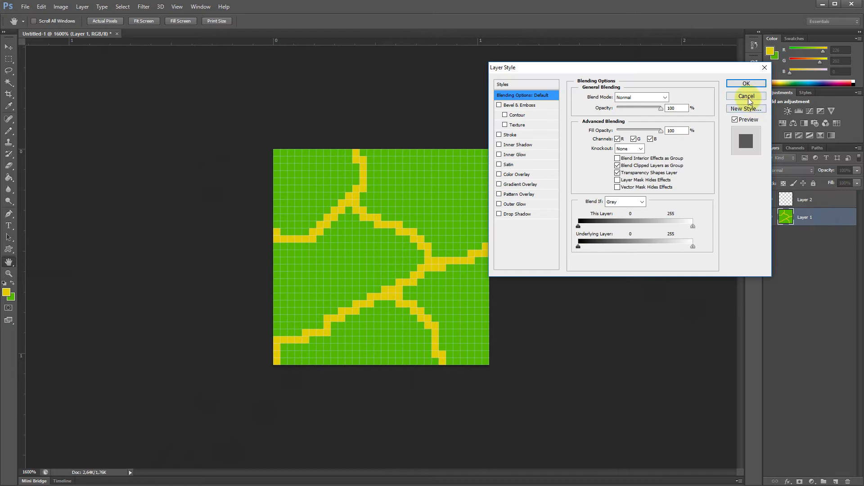
click(746, 96)
click(811, 200)
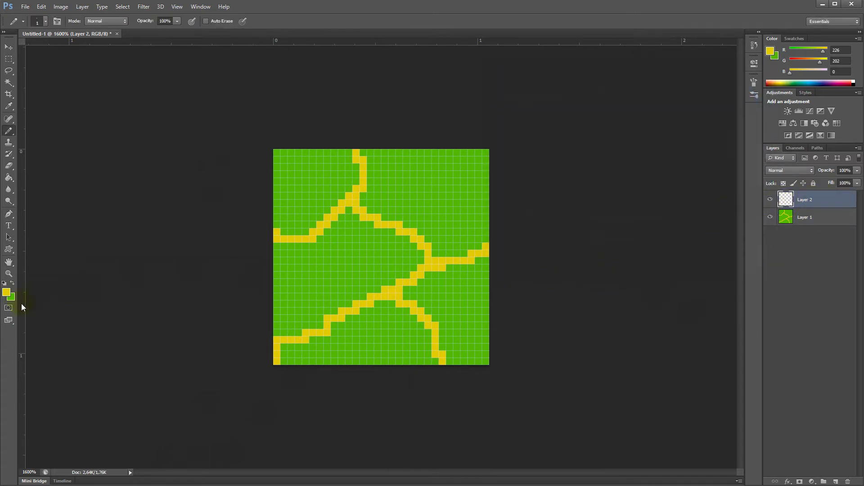
Step: Choose a dark brown foreground colour
click(6, 292)
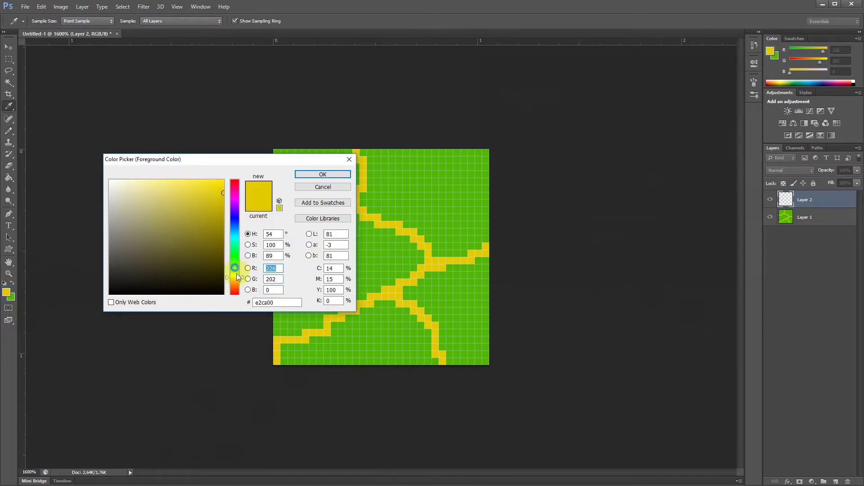
mouse_move(237, 276)
mouse_down()
mouse_move(239, 264)
mouse_move(241, 289)
mouse_up()
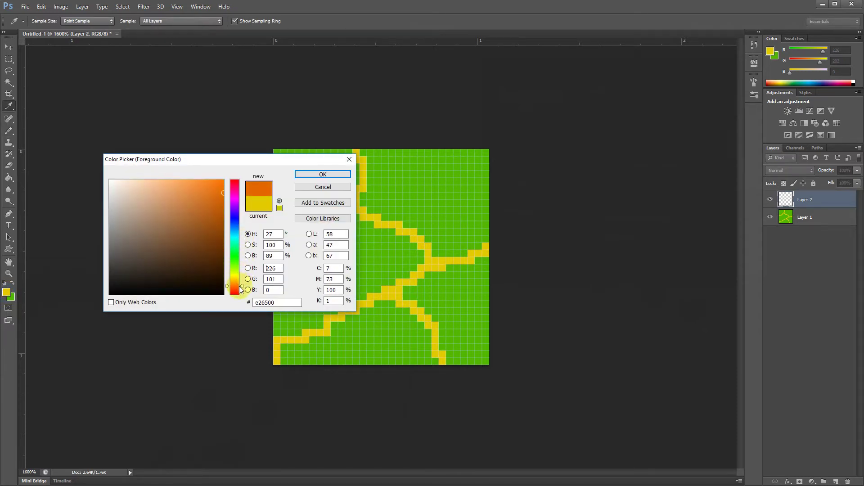
mouse_move(225, 198)
mouse_down()
mouse_move(218, 235)
mouse_move(196, 237)
mouse_up()
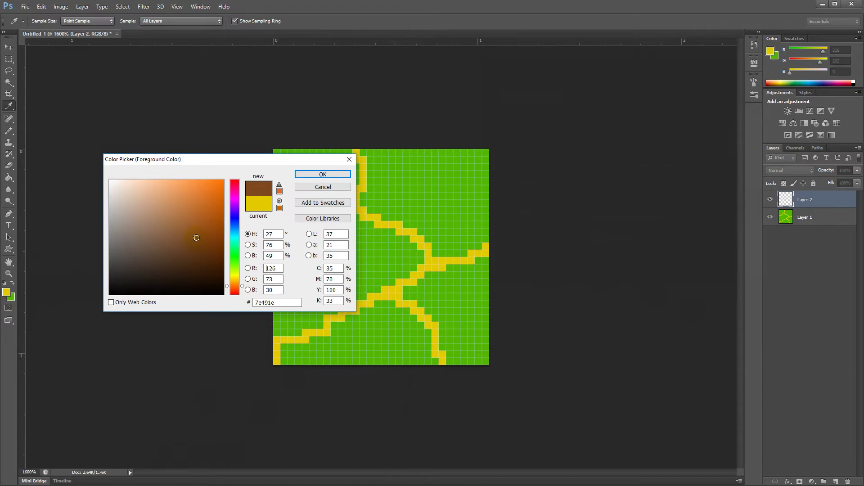
click(323, 174)
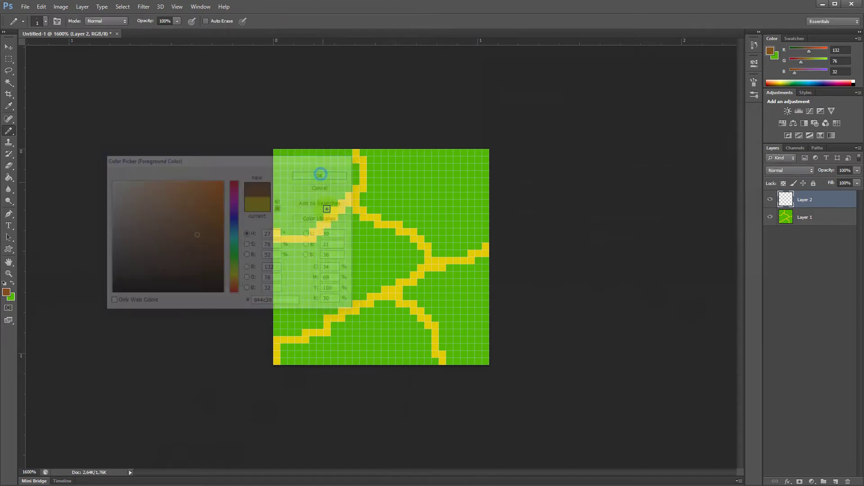
Step: Paint a single brown pixel near Layer 2's left edge, undoing the extra stroke
click(277, 332)
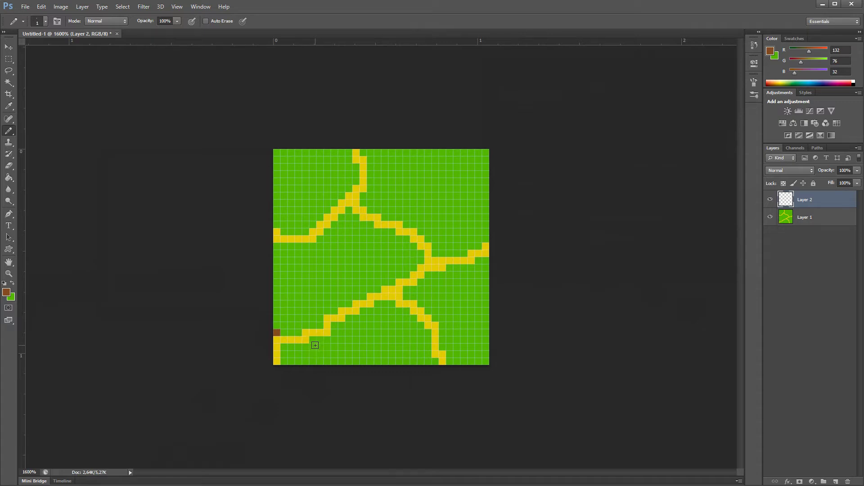
mouse_move(283, 286)
mouse_down()
mouse_move(335, 266)
mouse_move(288, 257)
mouse_move(357, 256)
mouse_up()
key(ctrl+z)
click(770, 218)
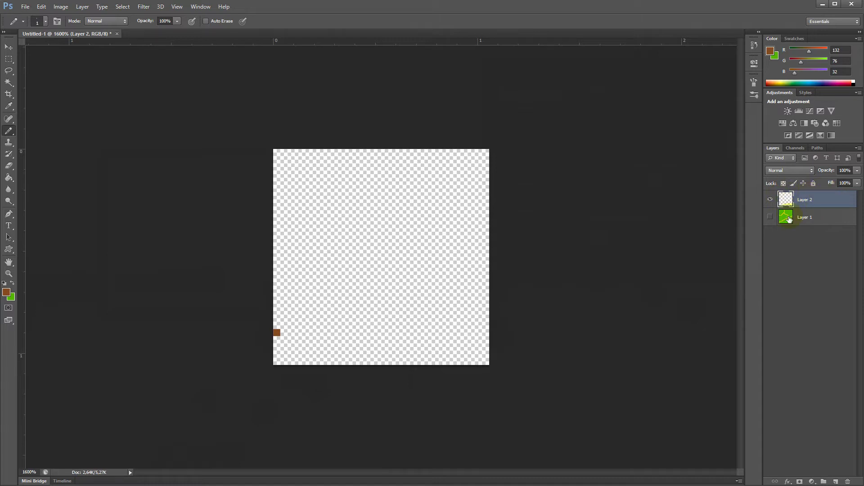
click(771, 218)
Step: Hide Layer 1 and save the image as MapLayer2.png in PNG format in the Maps folder
click(770, 218)
click(25, 6)
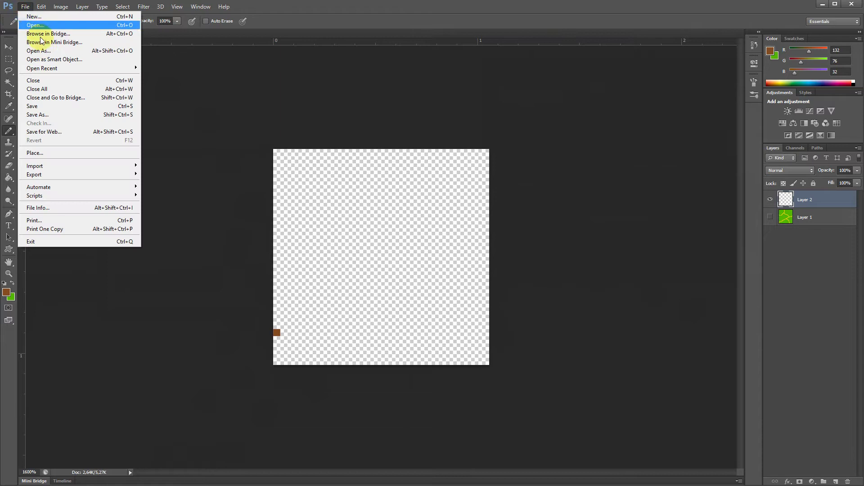
click(47, 114)
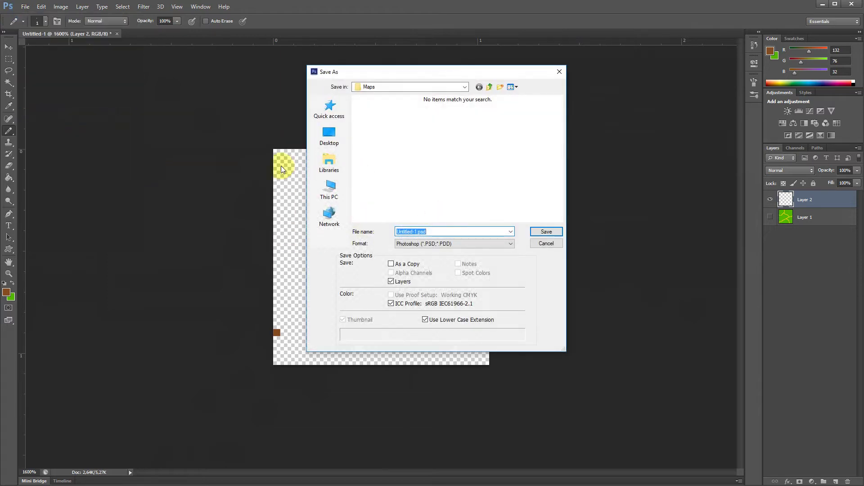
click(431, 247)
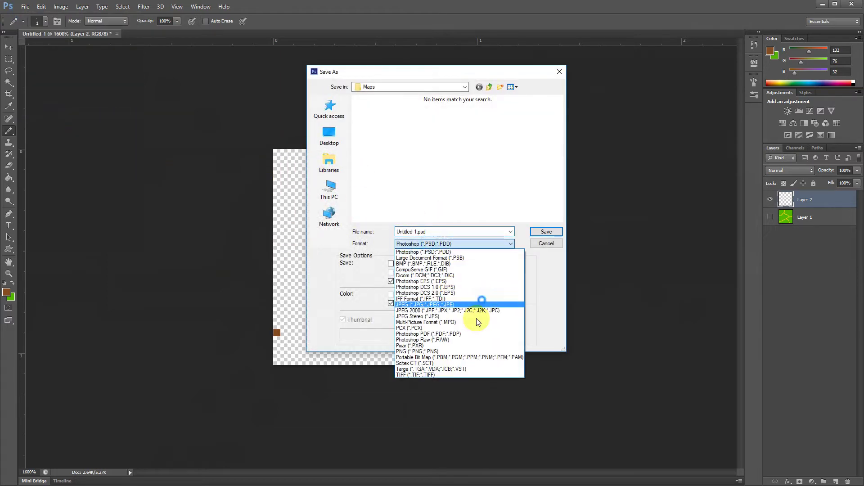
click(476, 350)
click(373, 139)
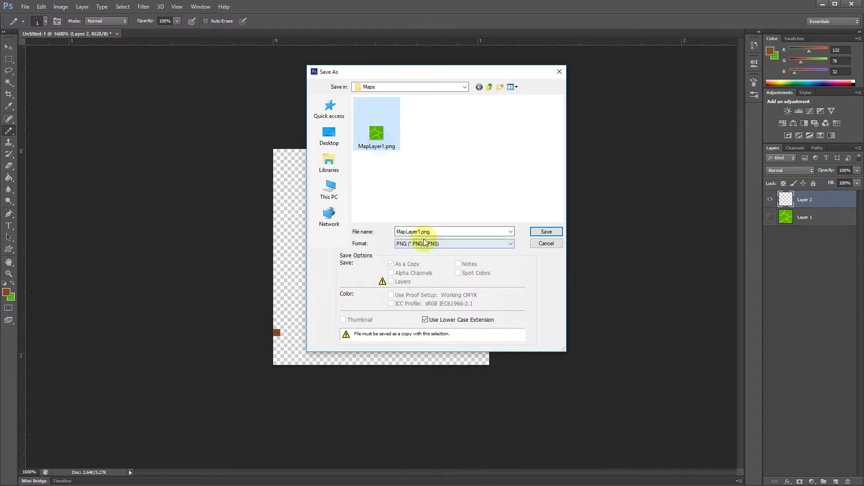
click(420, 232)
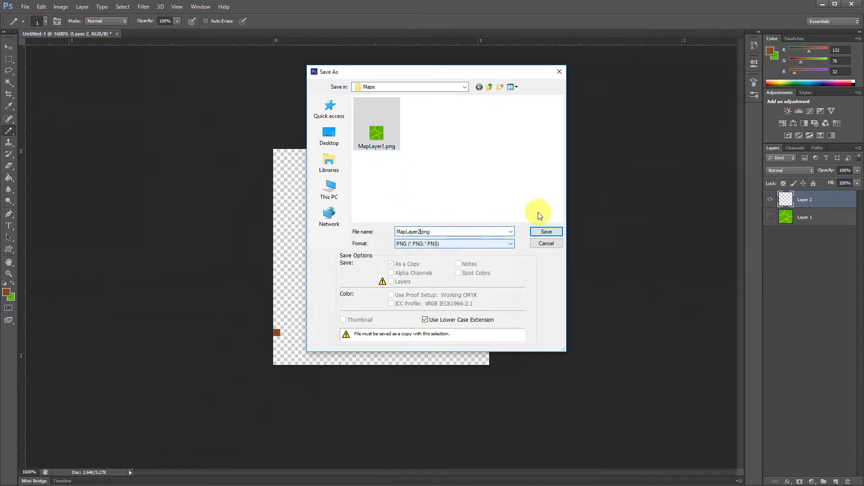
click(546, 232)
click(459, 135)
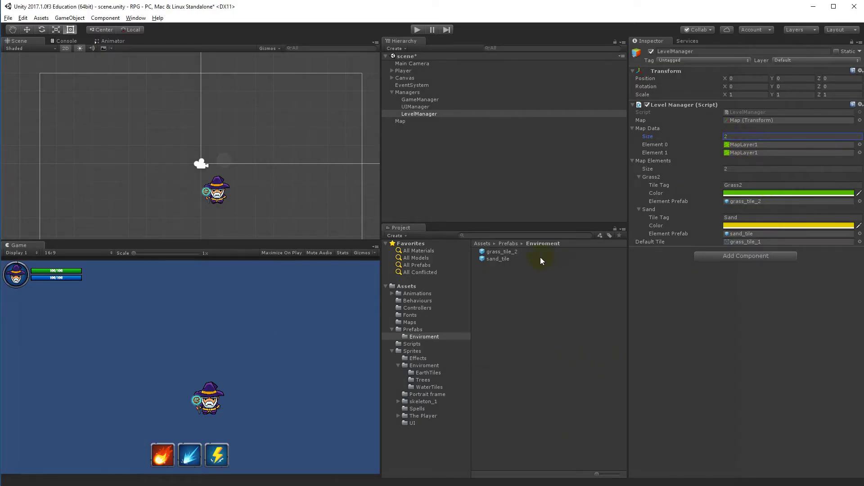
Step: Put MapLayer2 into Map Data Element 1 and raise Map Elements size to 3
click(409, 323)
drag(500, 258, 742, 153)
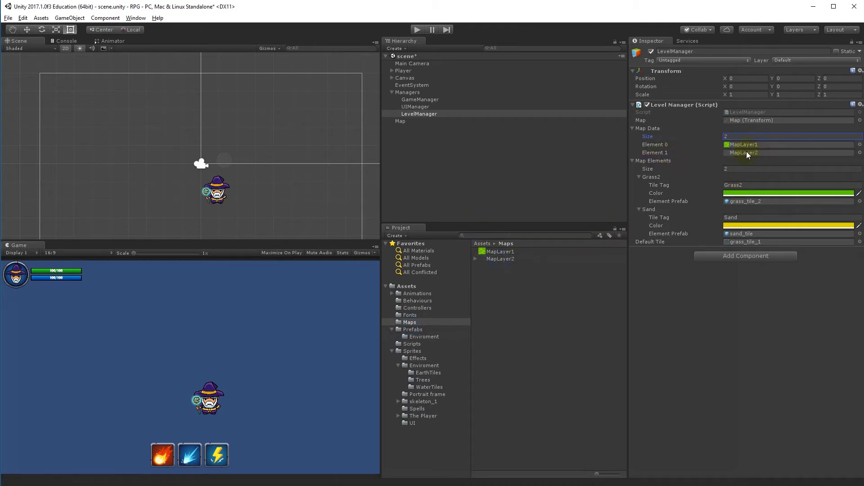
click(747, 154)
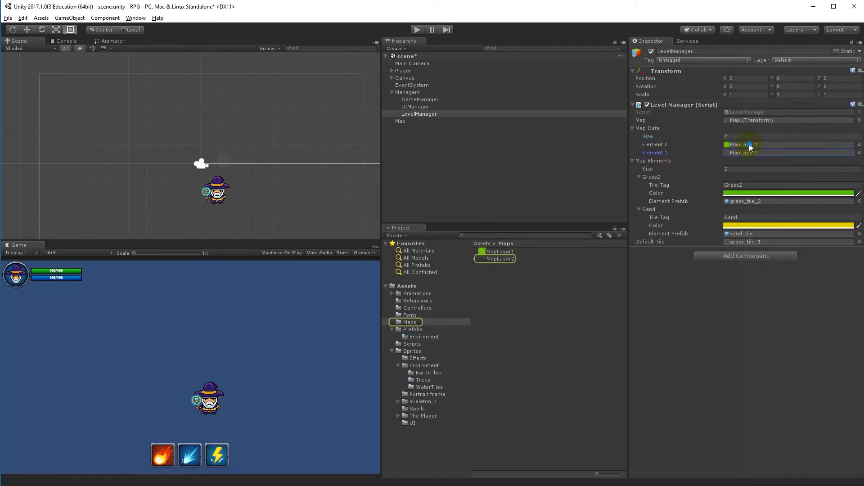
click(752, 145)
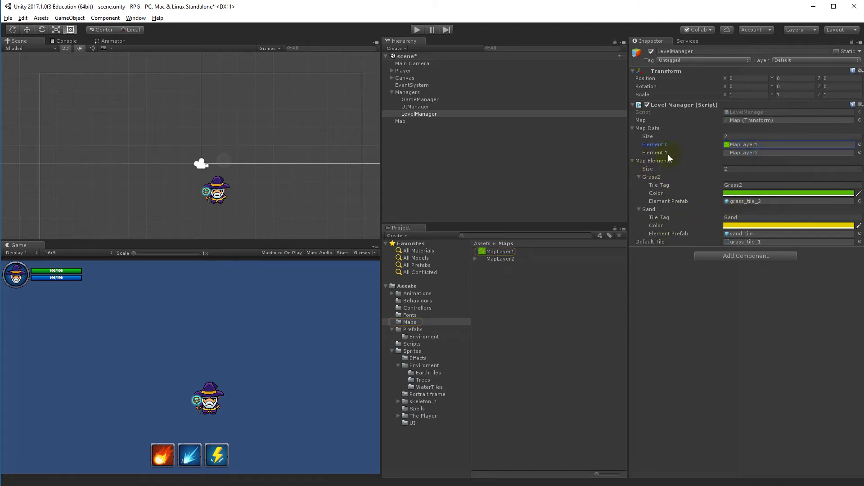
click(706, 172)
key(Return)
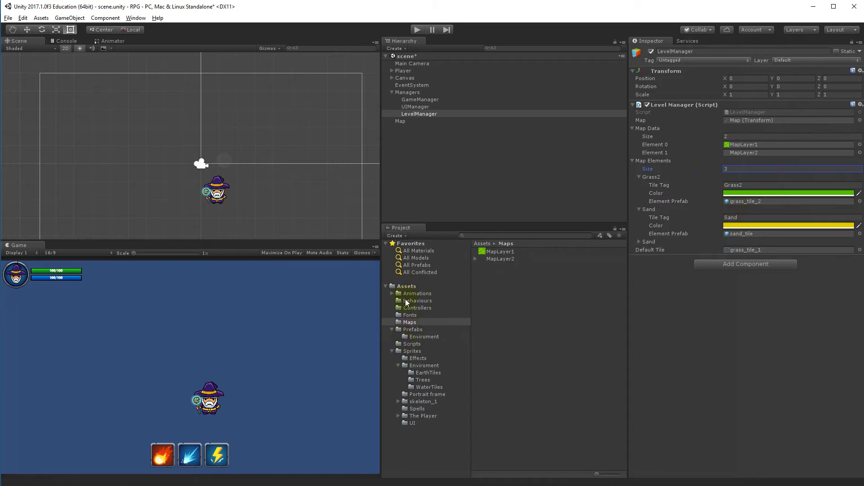
Step: Place the tree_1 sprite from Sprites/Enviroment/Trees into the scene
click(412, 352)
double_click(495, 252)
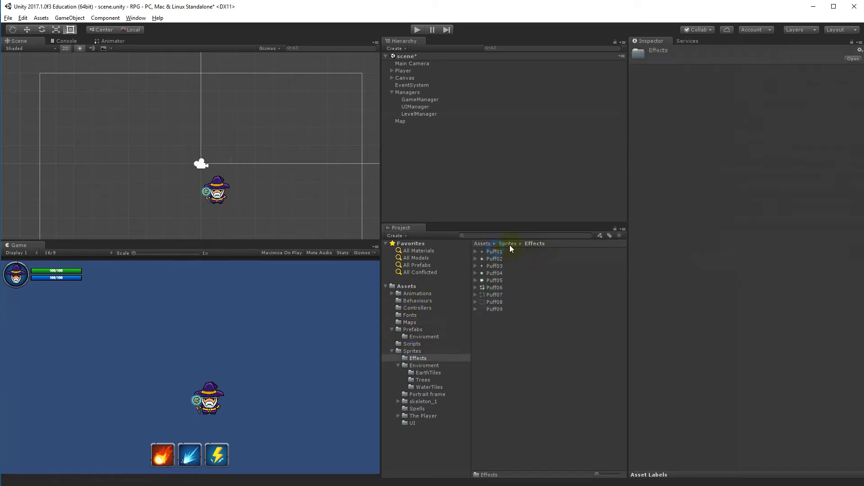
click(424, 366)
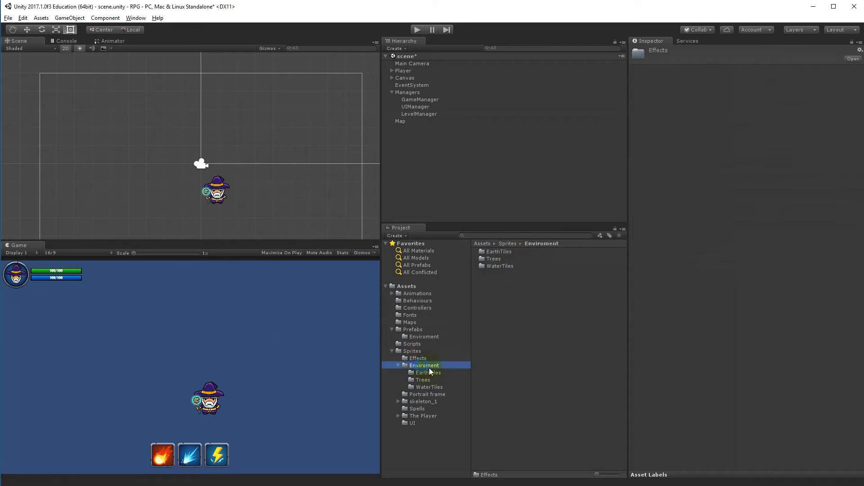
click(422, 380)
drag(494, 254, 464, 173)
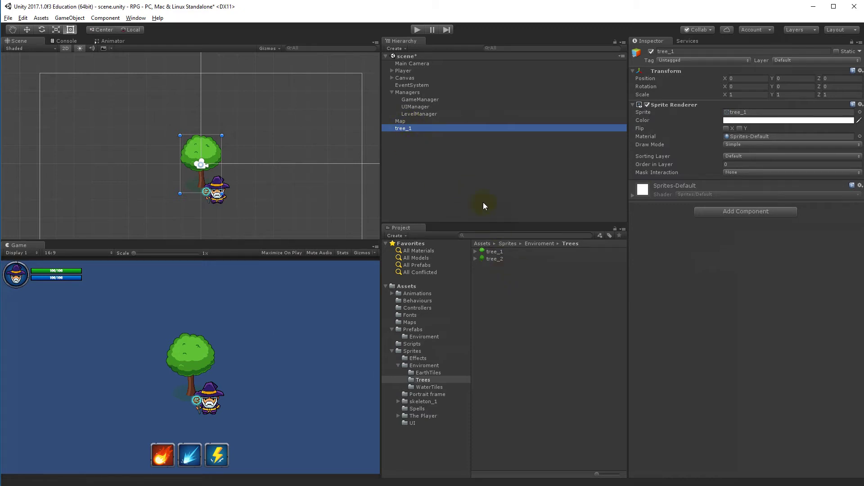
Step: Save the scene's tree_1 as a prefab in Prefabs/Enviroment, then delete it from the scene
click(415, 330)
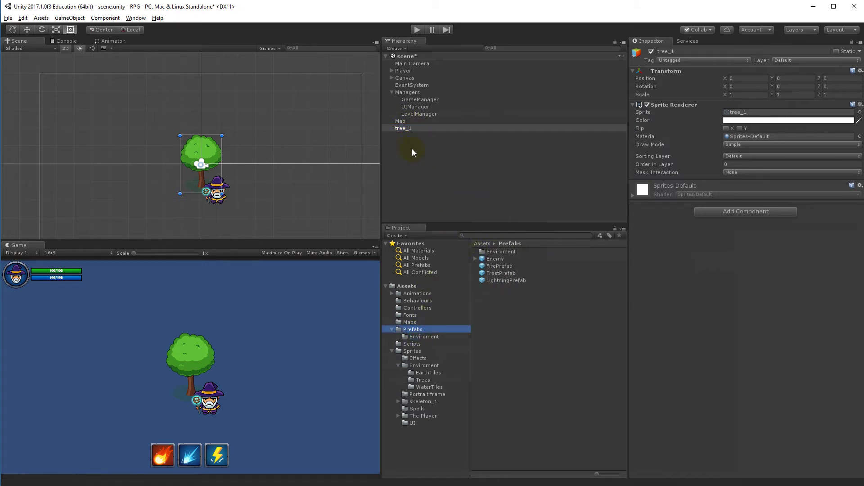
double_click(496, 251)
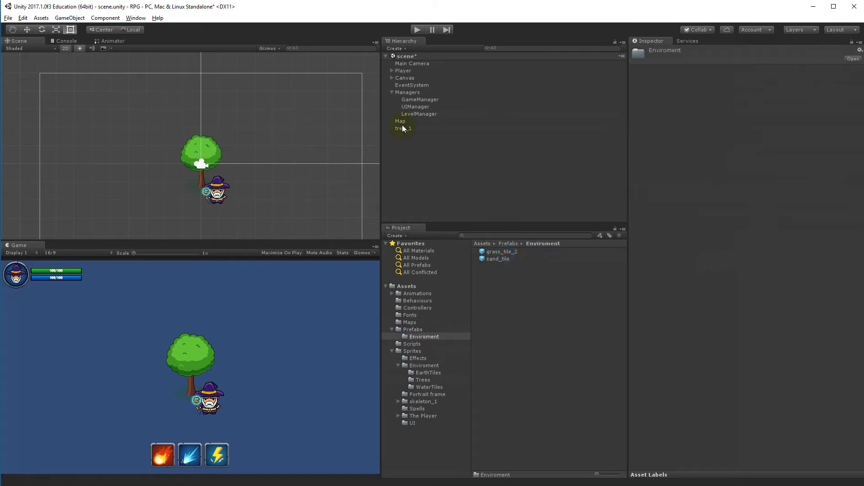
click(215, 145)
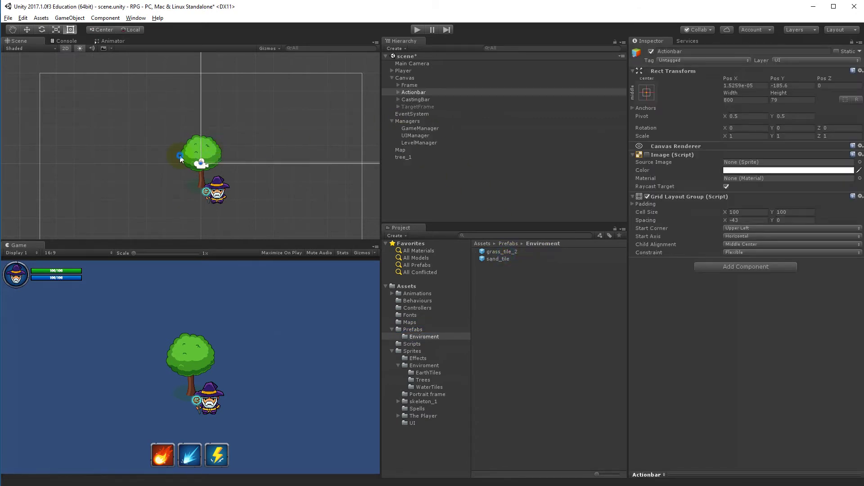
click(326, 166)
drag(390, 159, 530, 293)
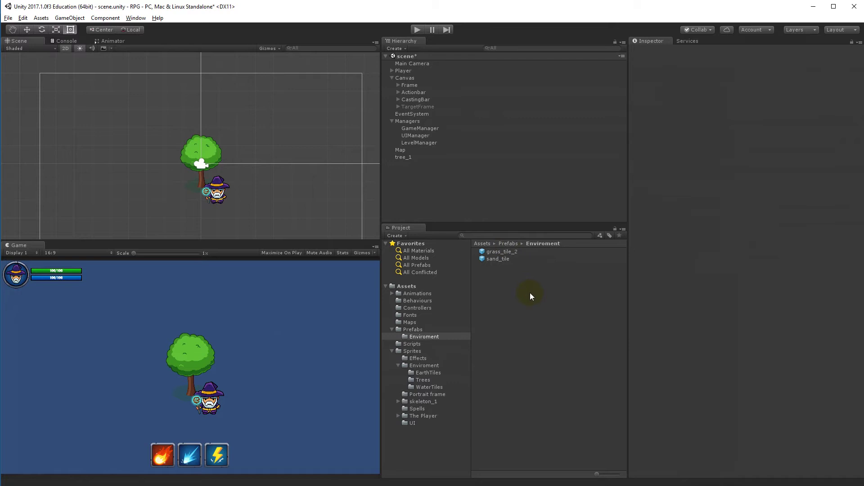
click(406, 158)
key(Delete)
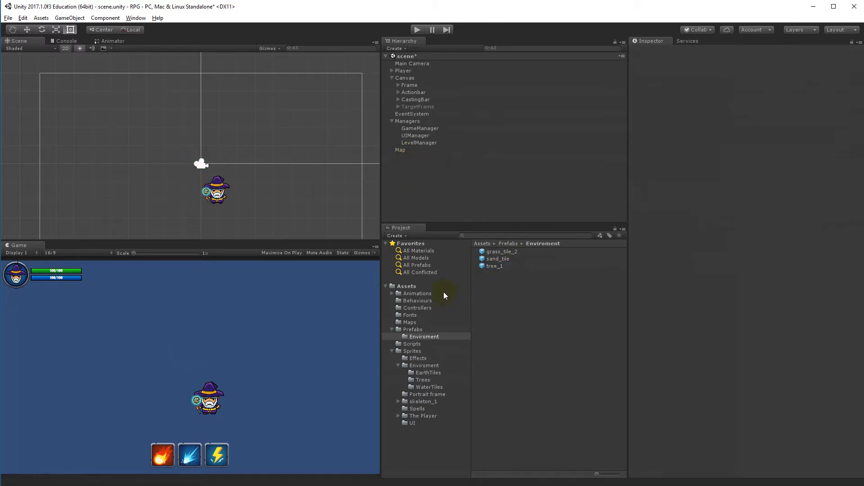
Step: Tag LevelManager's third map element Tree1 and assign it the tree_1 prefab
click(422, 143)
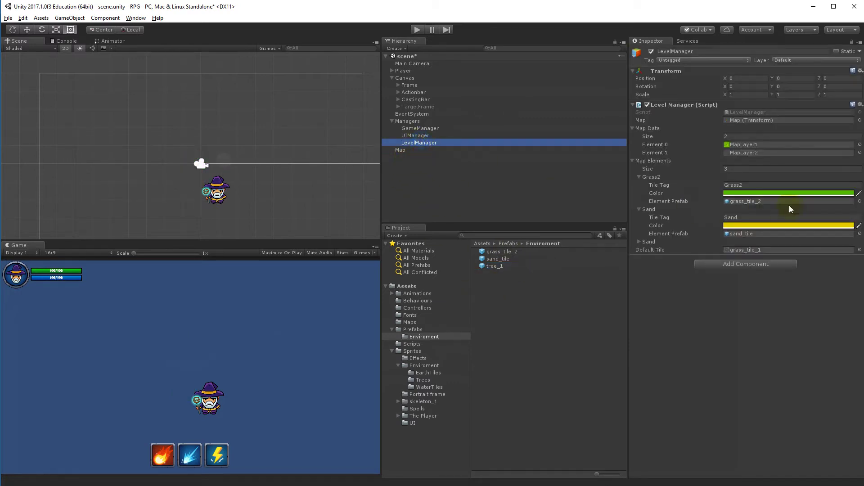
click(638, 242)
click(684, 251)
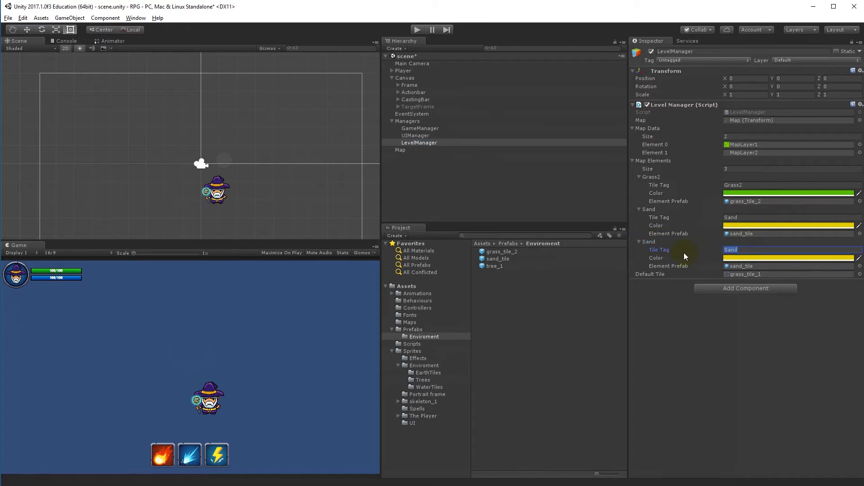
text(Tree1)
drag(503, 267, 740, 268)
Step: Copy hex 844C20 from Photoshop's foreground colour into the Tree1 element's colour
click(743, 258)
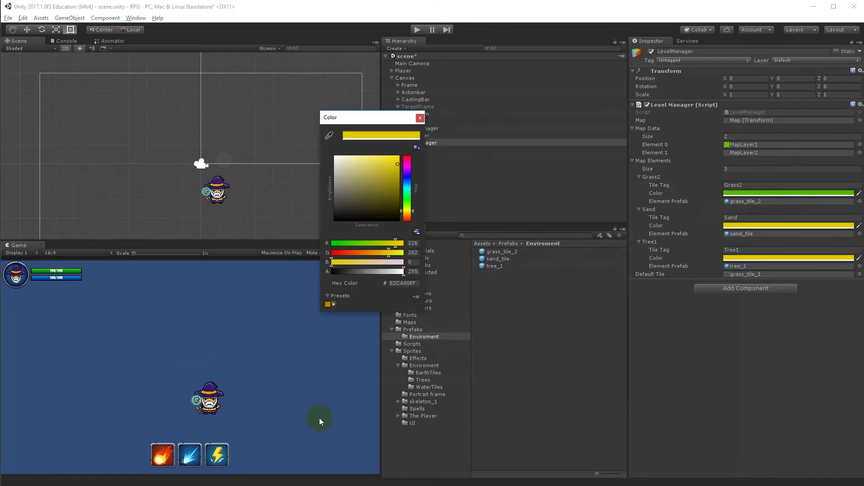
key(alt+Tab)
click(6, 292)
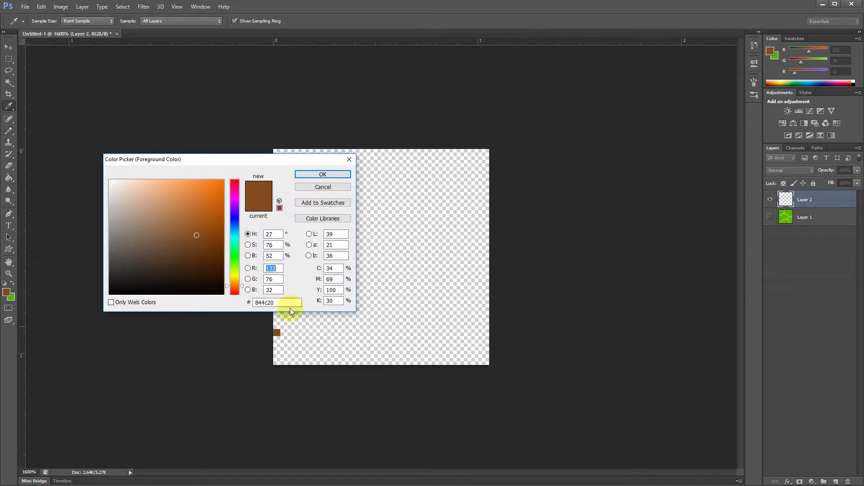
double_click(270, 302)
key(alt+Tab)
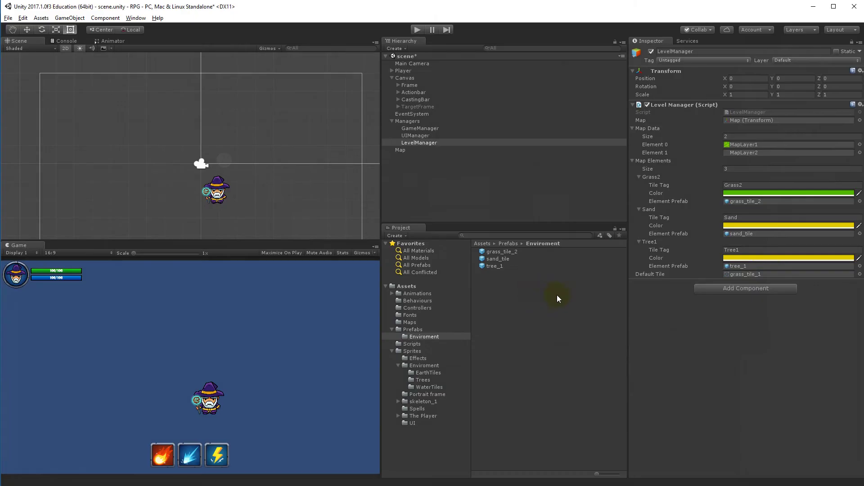
click(748, 258)
click(403, 283)
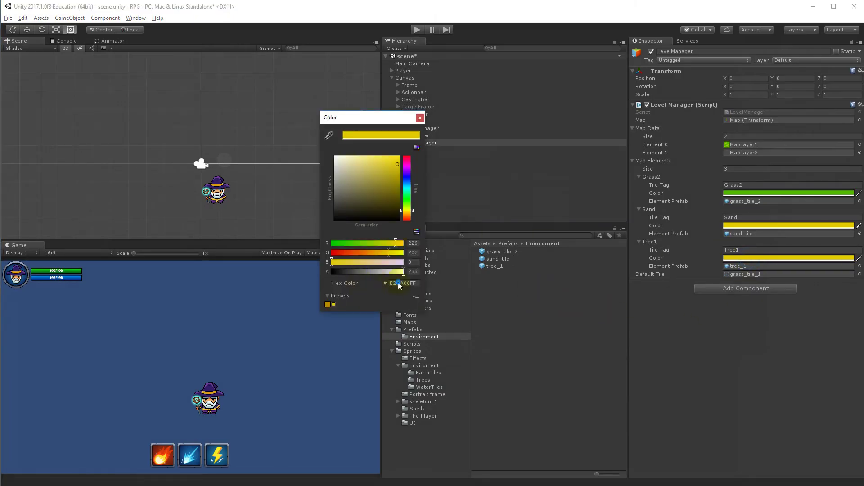
text(844C20)
click(420, 118)
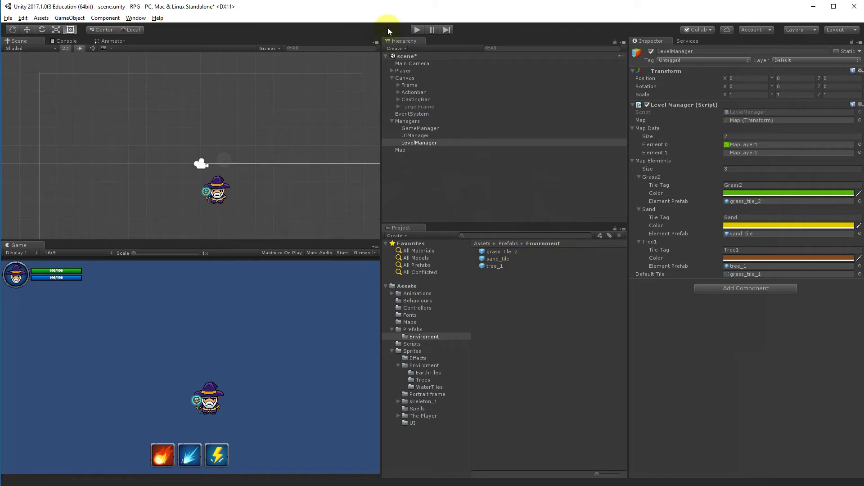
Step: Play and stop the game, then view the MapLayer2 not-readable error in the Console
click(418, 30)
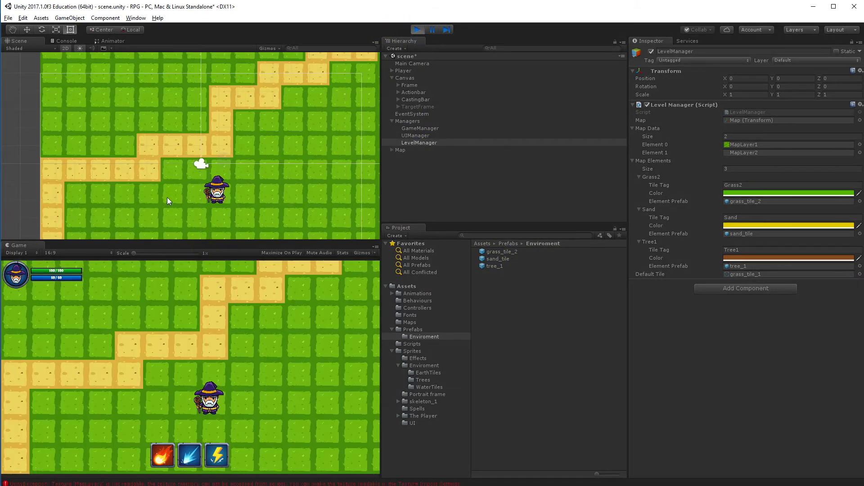
scroll(141, 163, down, 5)
scroll(187, 173, up, 2)
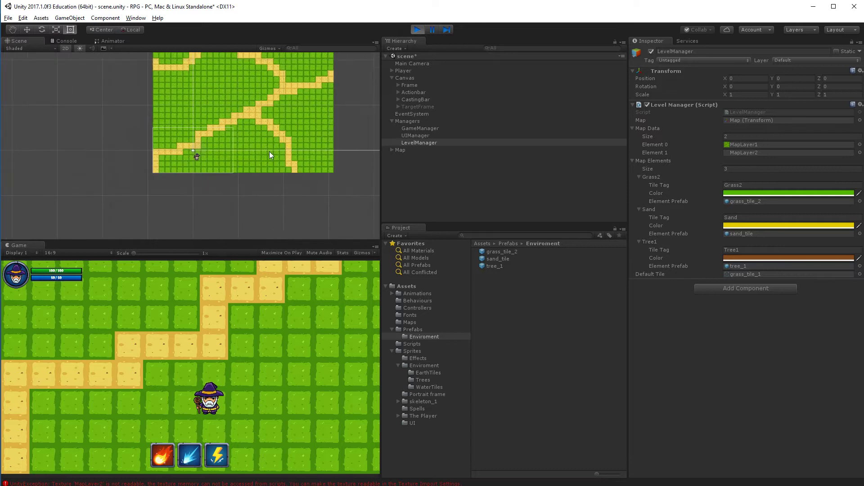
click(418, 29)
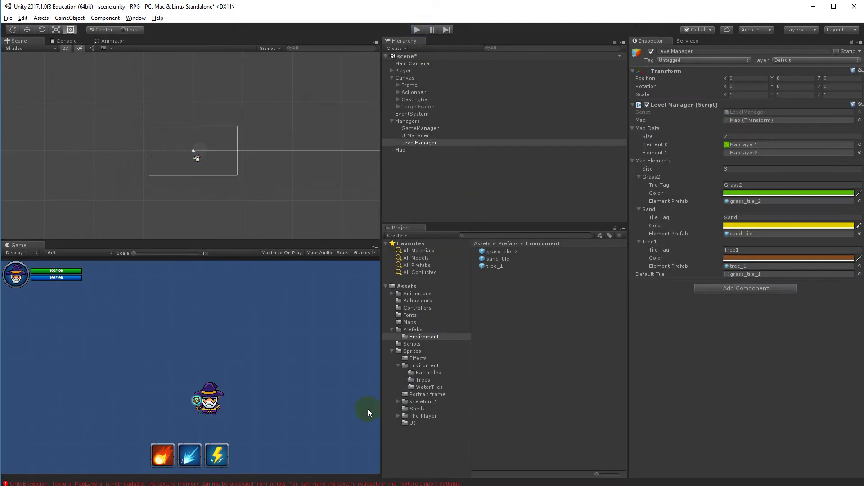
click(25, 484)
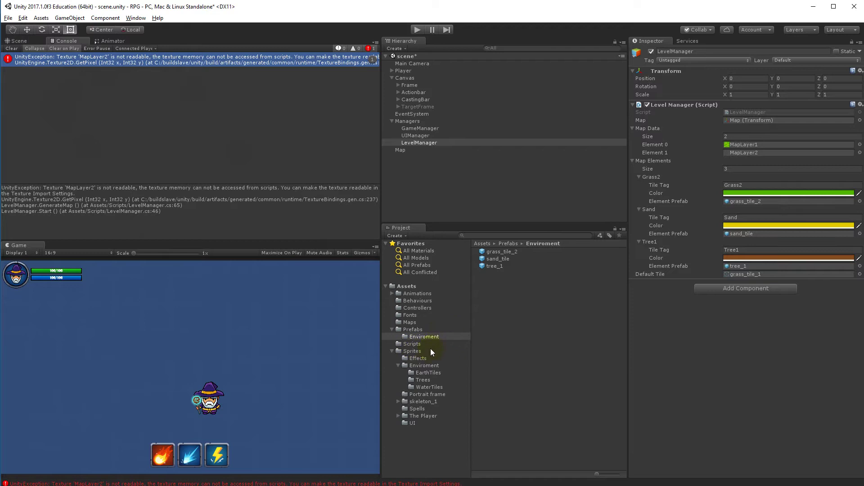
Step: Apply Default texture type with Read/Write Enabled to MapLayer2, clear the Console, and play again
click(452, 323)
click(500, 259)
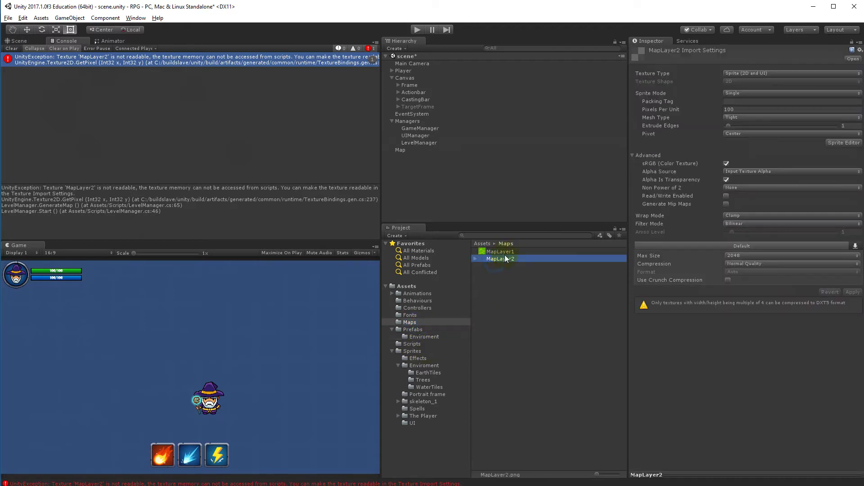
click(750, 73)
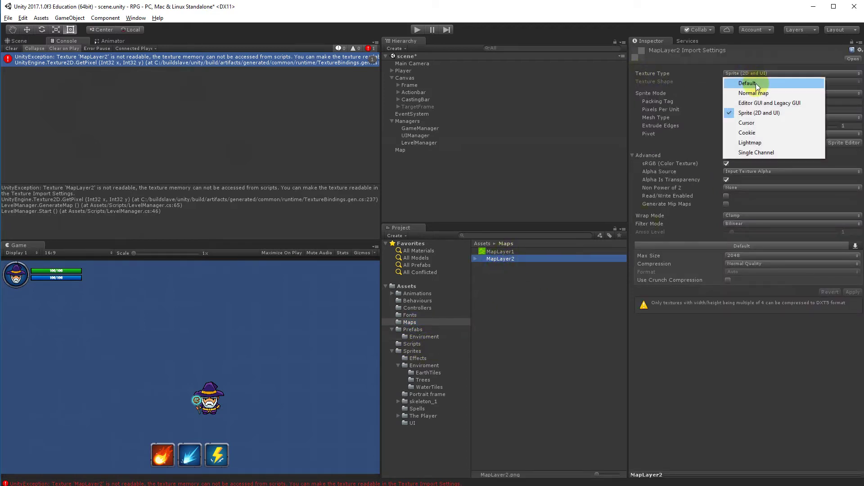
click(747, 85)
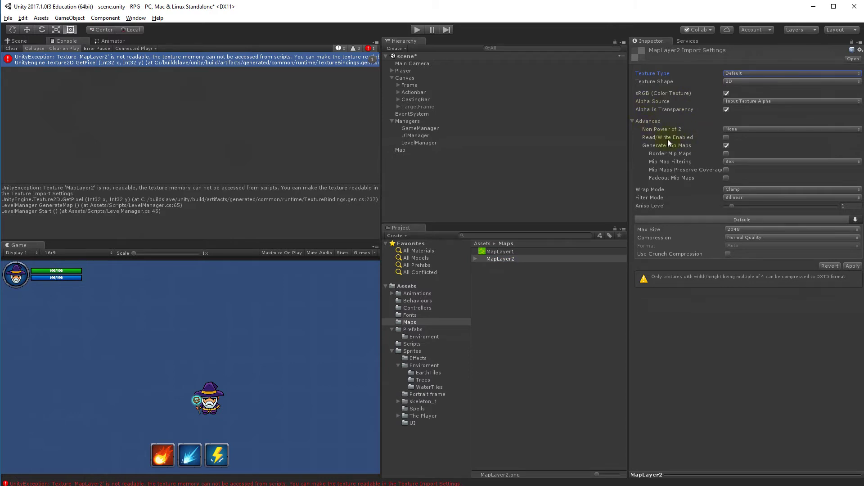
click(725, 138)
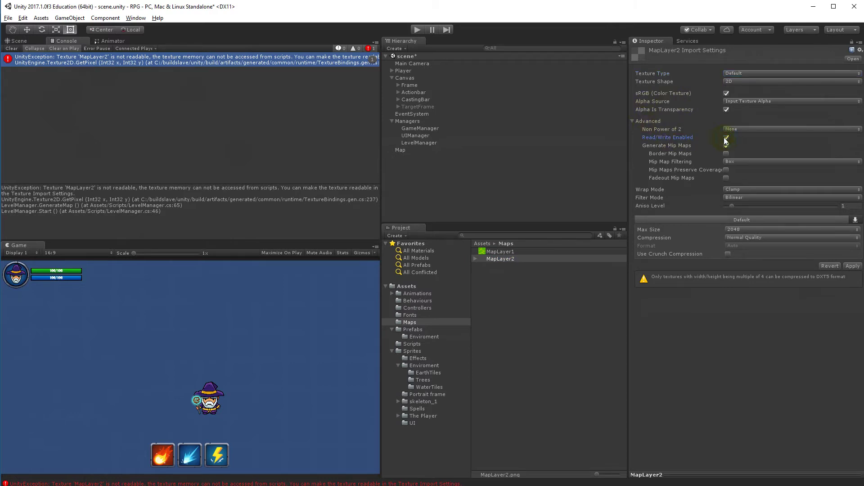
click(848, 266)
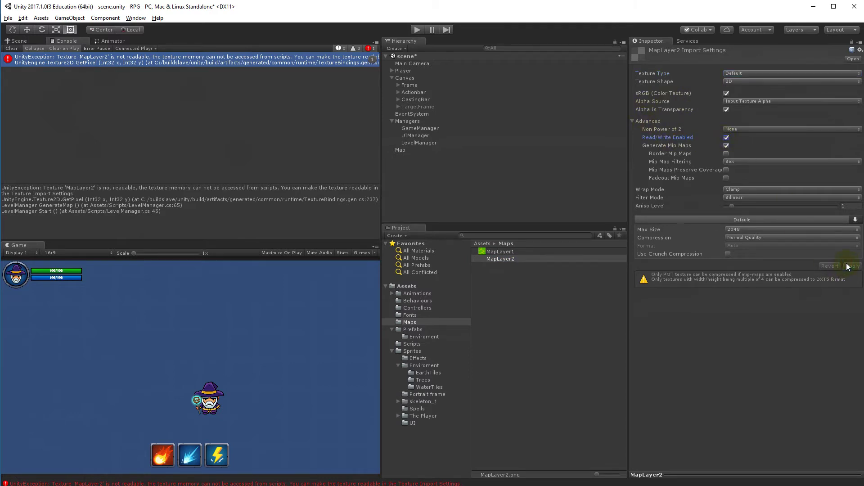
click(11, 48)
click(417, 30)
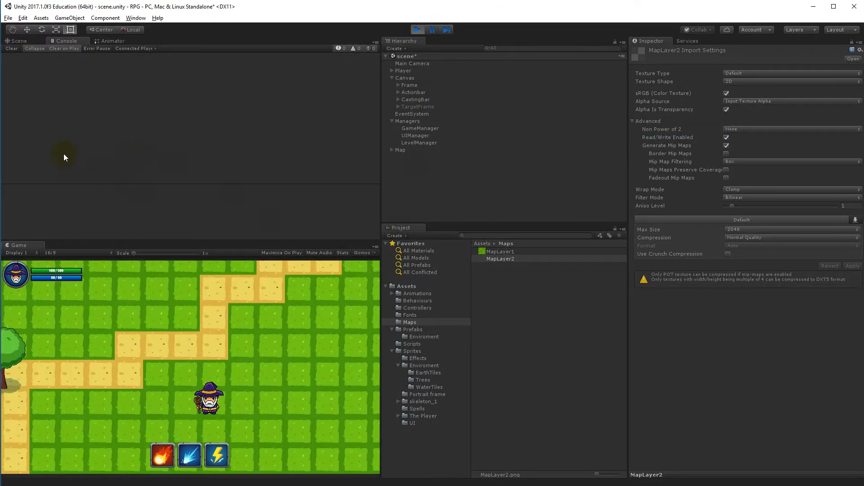
Step: Zoom in on the generated tree_1(Clone) by the sand path, trying a move then undoing it
click(18, 40)
scroll(114, 169, up, 5)
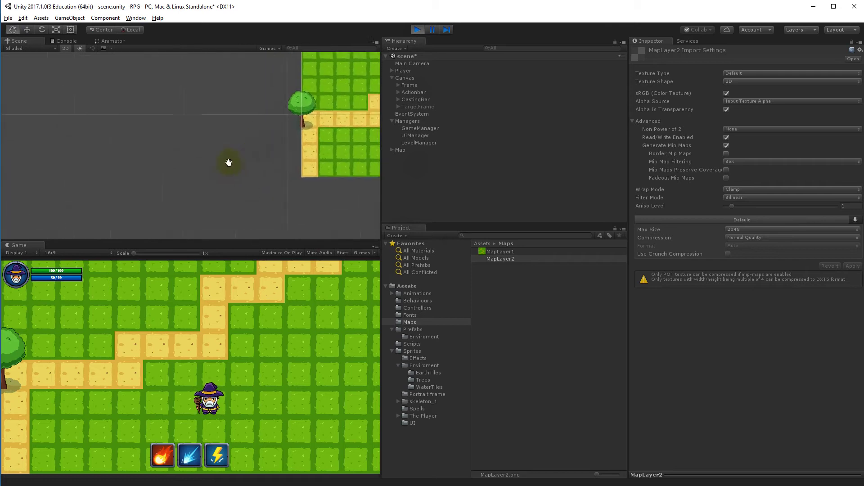
scroll(216, 167, up, 3)
click(230, 141)
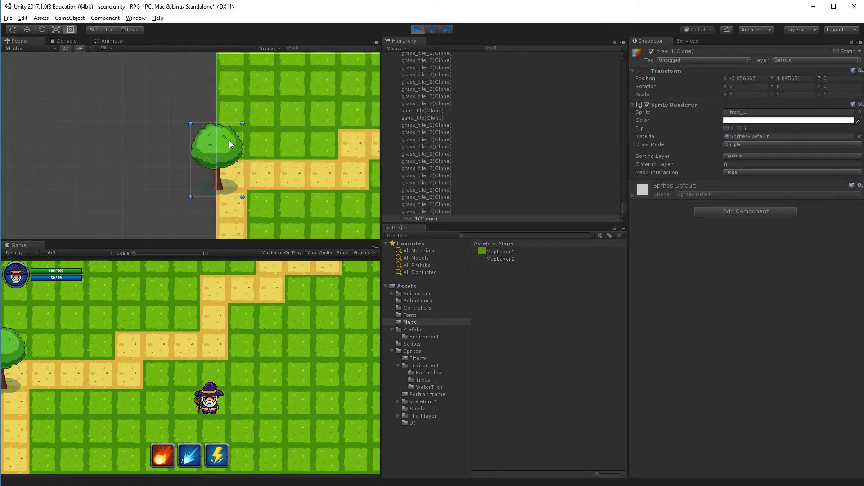
drag(229, 141, 150, 151)
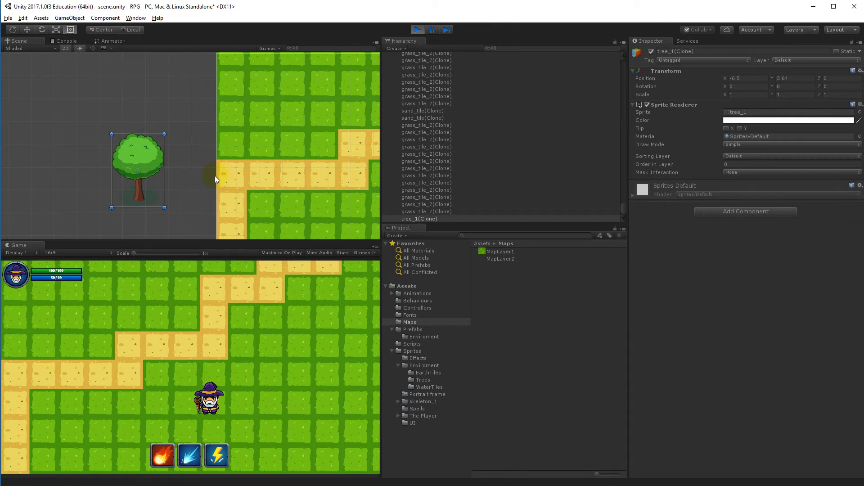
key(ctrl+z)
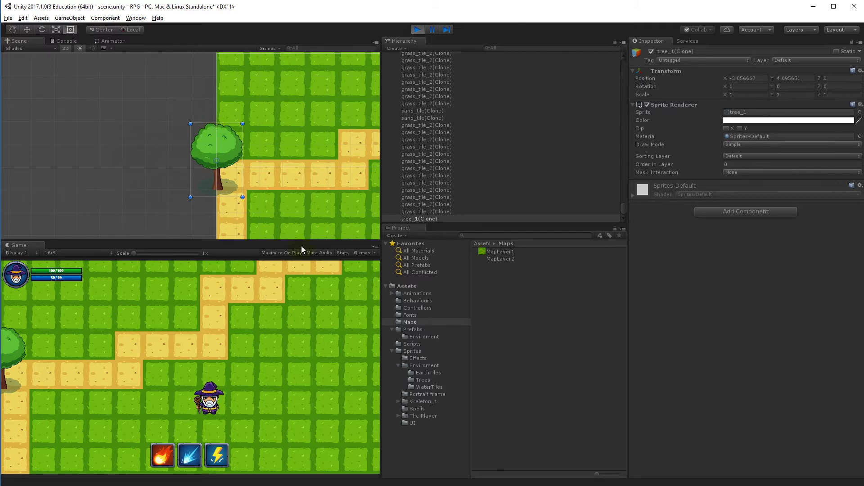
Step: Set the tree_1 sprite's pivot to Custom at X 0.23, Y 0.5
click(414, 352)
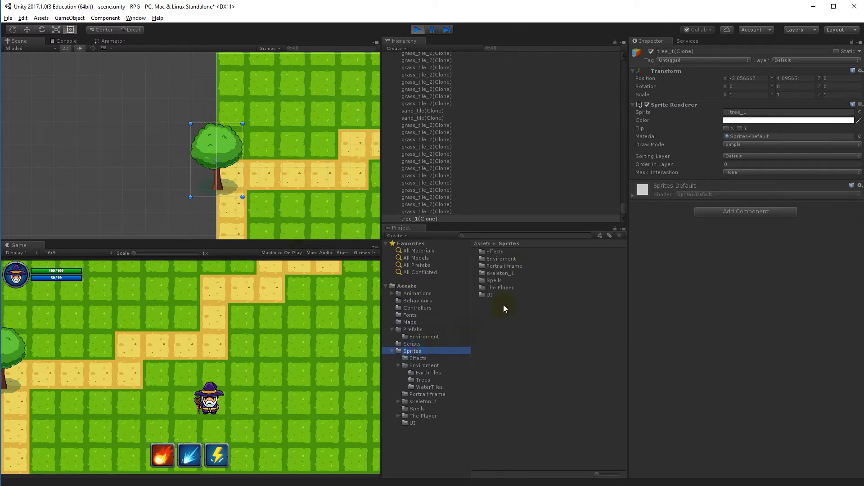
double_click(504, 258)
double_click(502, 259)
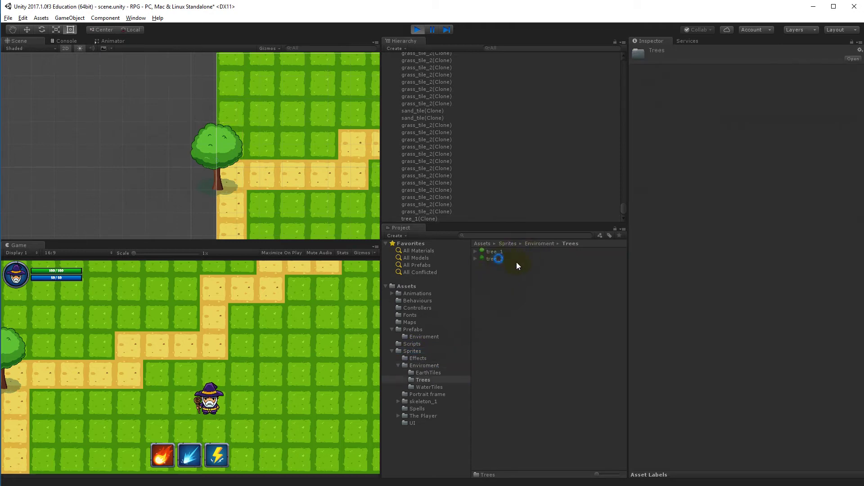
click(495, 251)
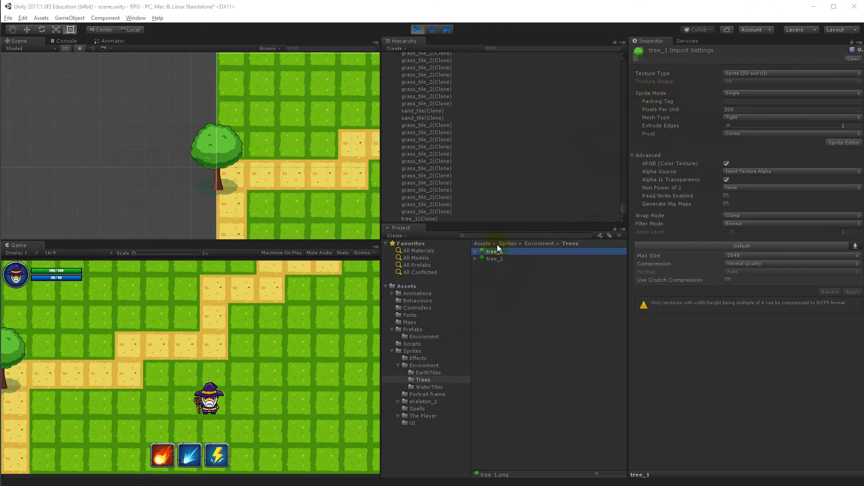
click(730, 134)
click(747, 238)
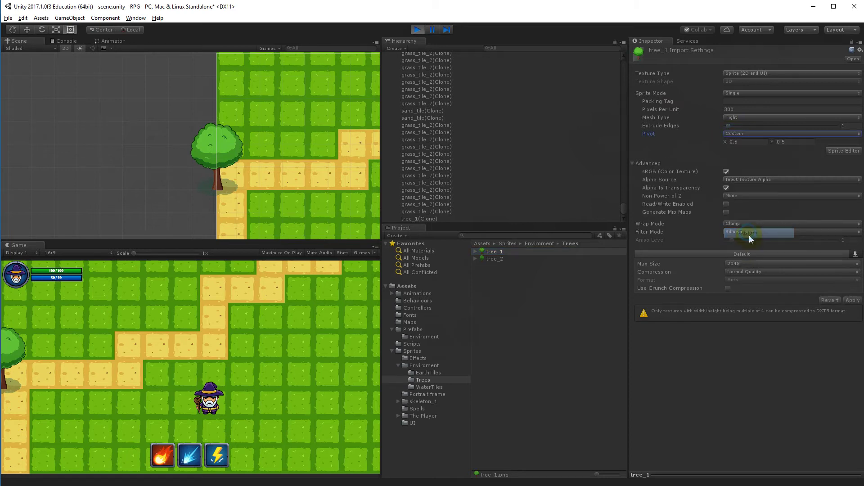
click(752, 142)
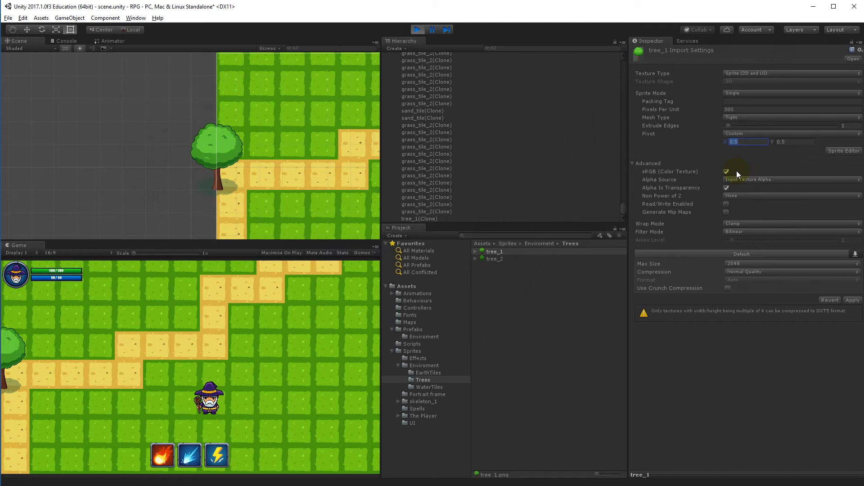
text(0.)
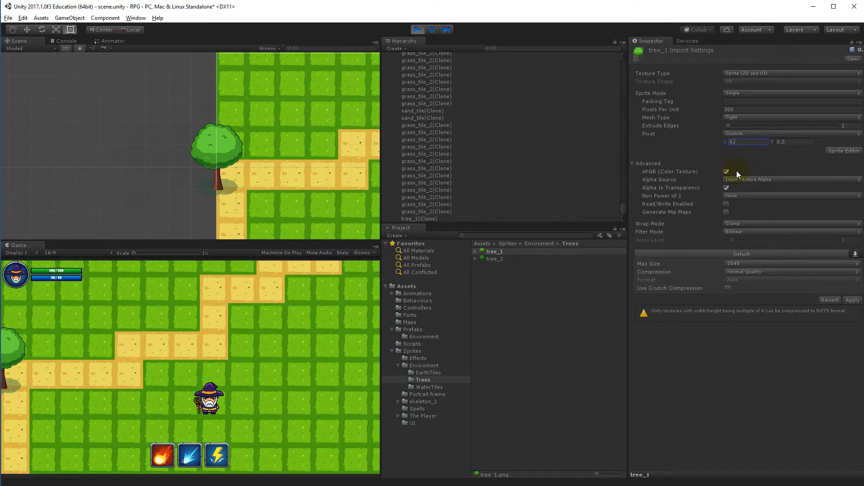
click(761, 162)
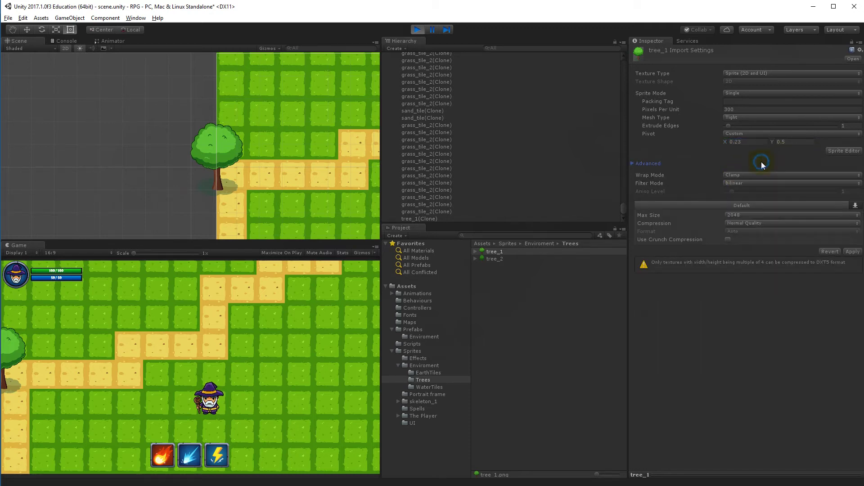